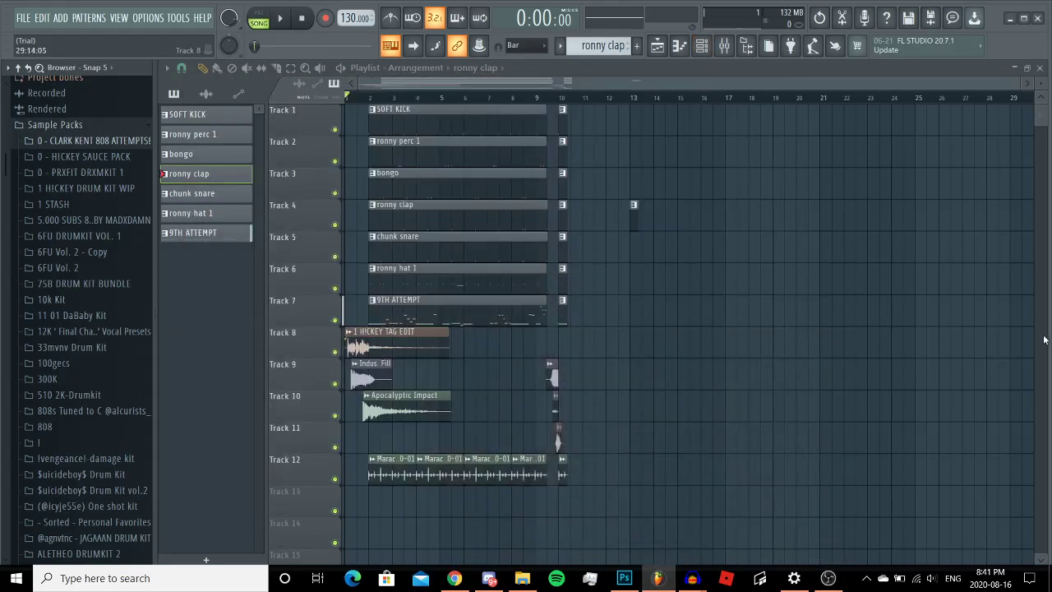
- Play the full beat once and stop it back at the start
key("XF86AudioPlay")
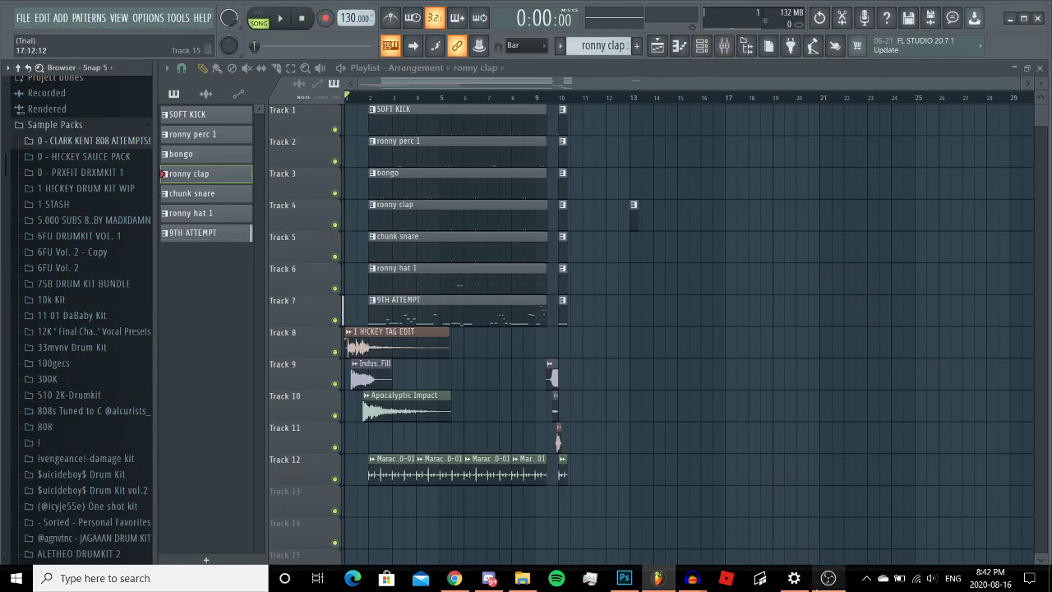
mouse_move(828, 578)
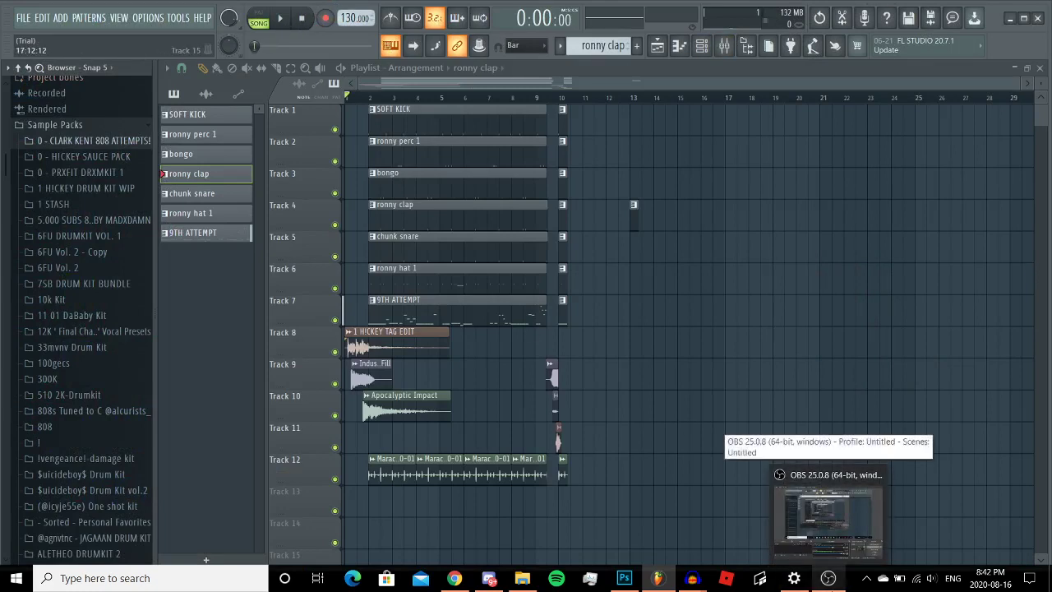
key("space")
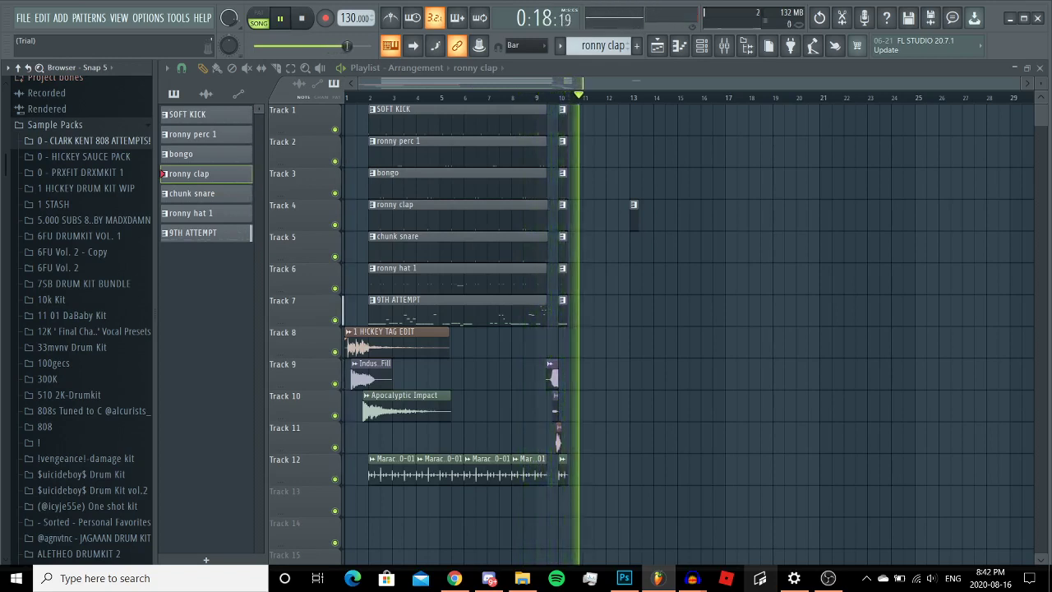
key("space")
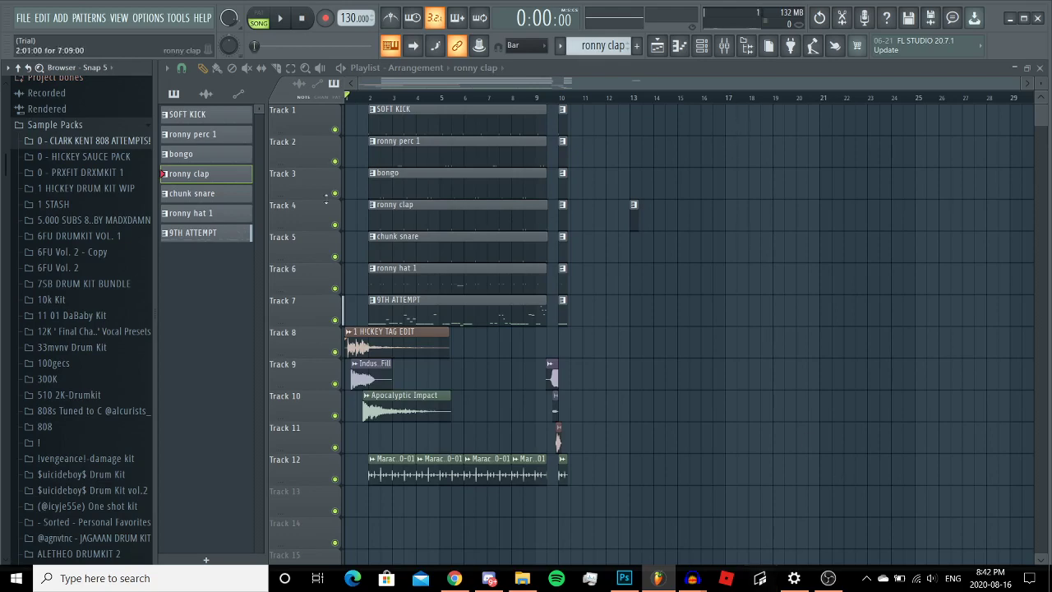
- Solo Track 7 and play it alone
scroll(329, 206, "up", 2, "ctrl")
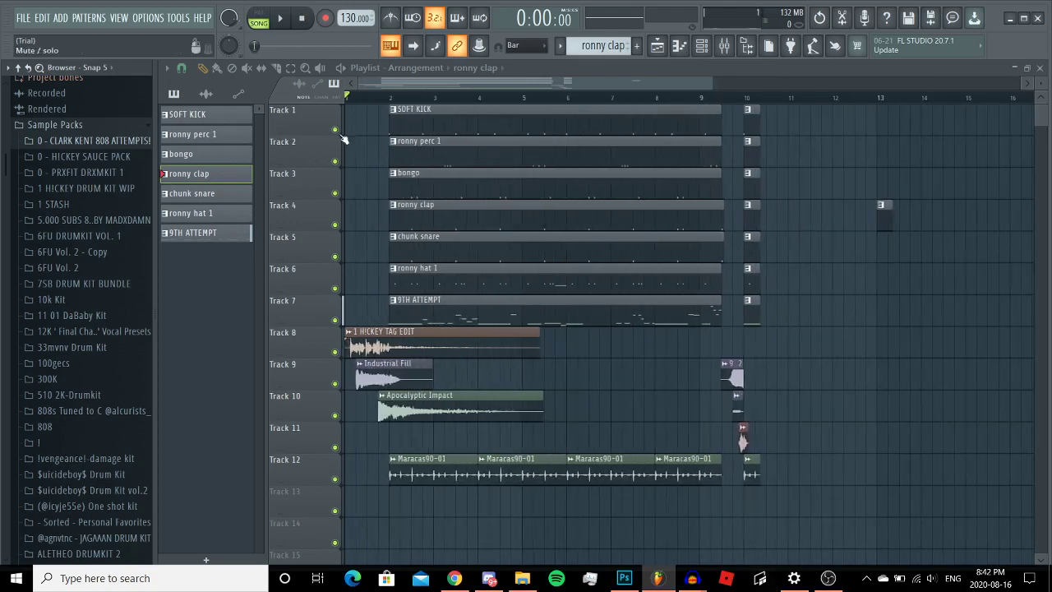
left_click(334, 320, "ctrl")
key("space")
- Preview the 808 attempts in the browser folder, stepping up and down through the samples
scroll(376, 169, "up", 4, "ctrl")
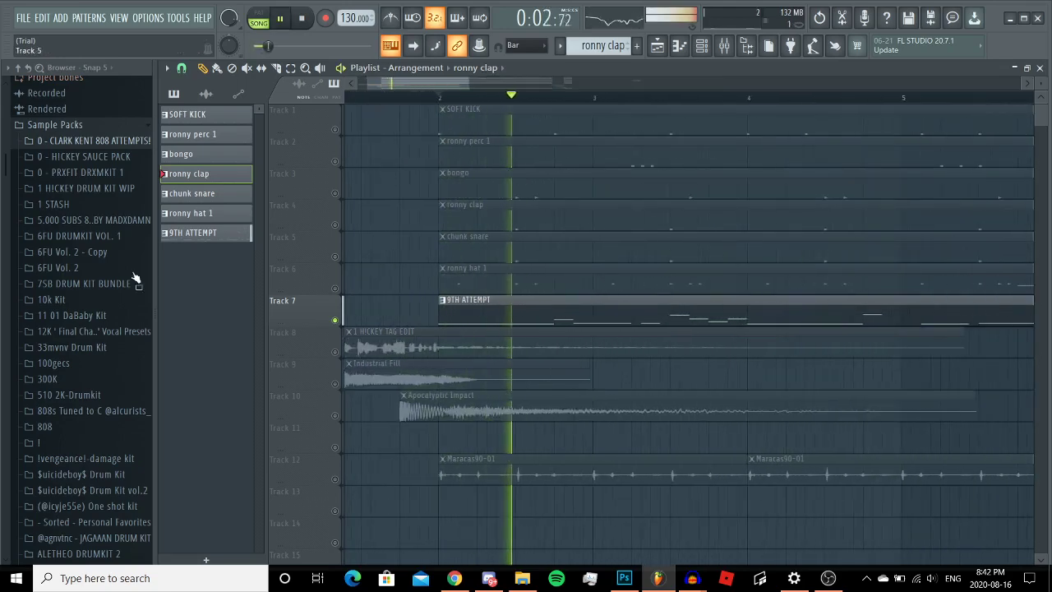
left_click(82, 142)
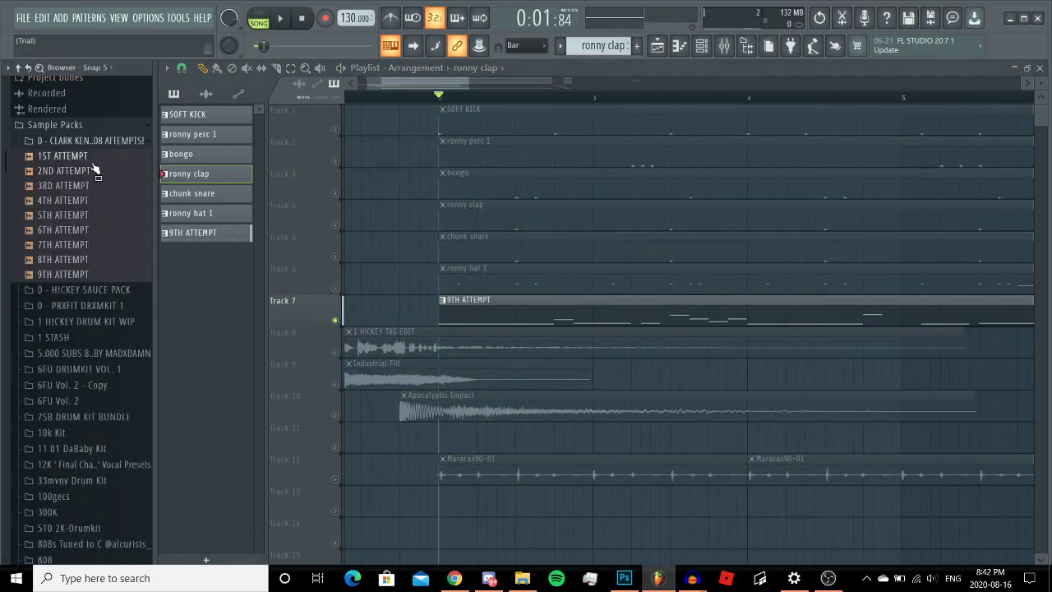
key("Down")
key("Down")
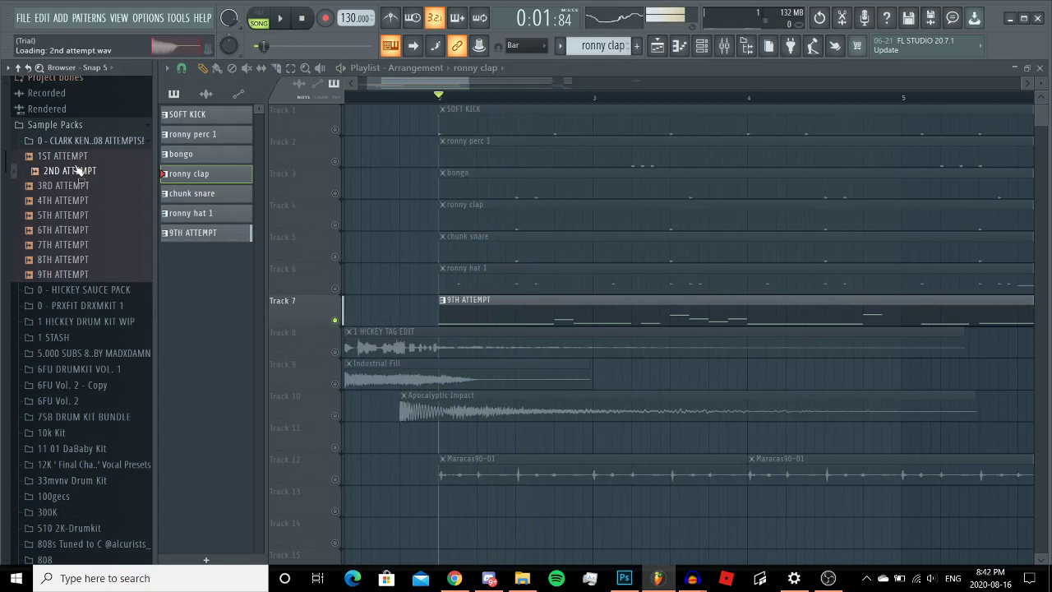
key("Down")
key("Down")
key("Down")
key("Down")
key("Down")
key("Down")
key("Down")
key("Up")
key("Up")
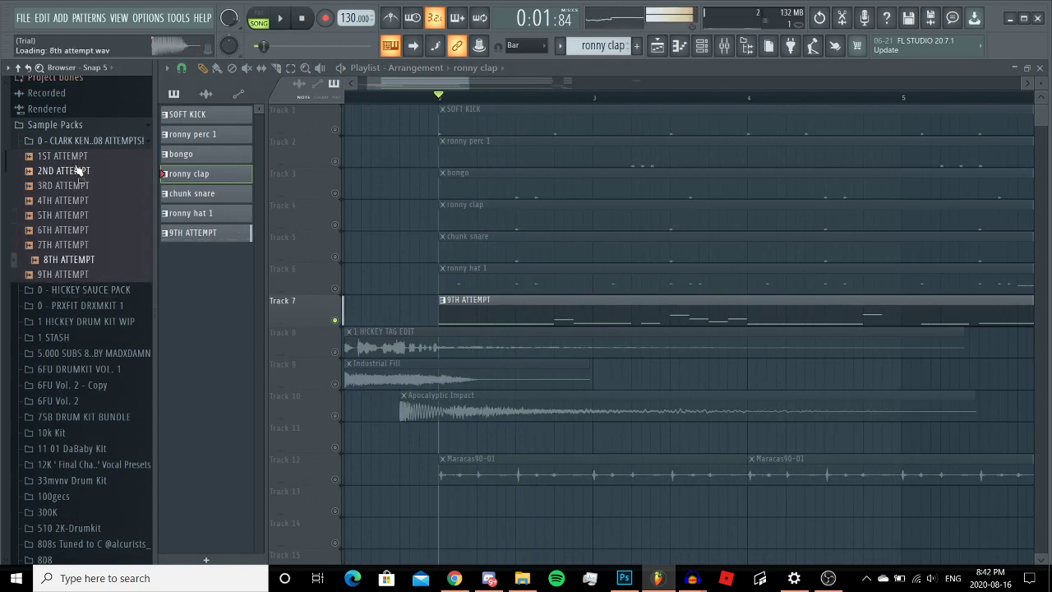
key("Up")
key("Up")
key("Up")
key("Up")
key("Up")
key("Up")
key("Up")
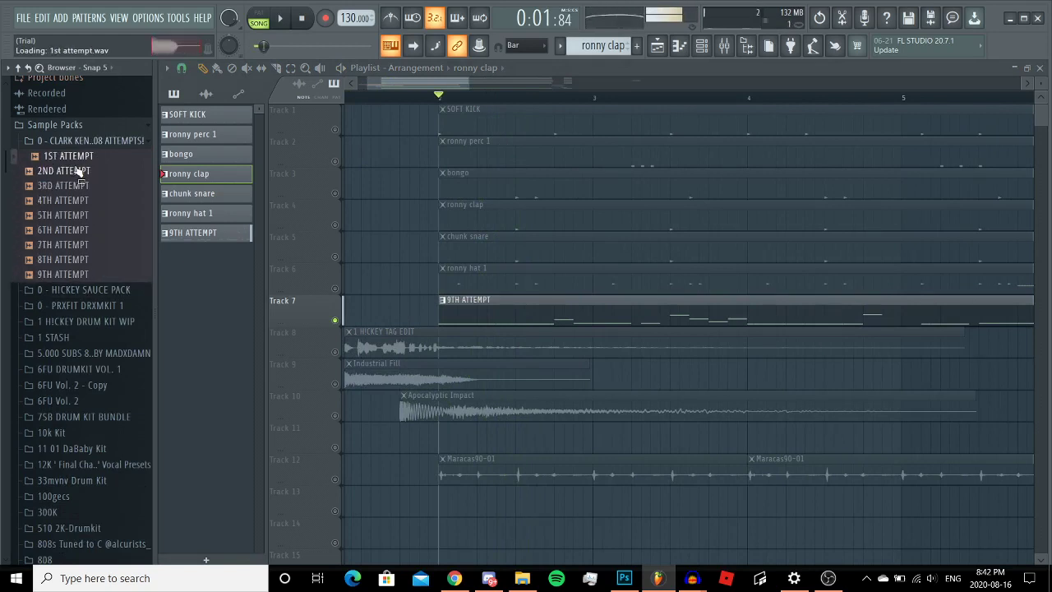
key("Down")
key("Down")
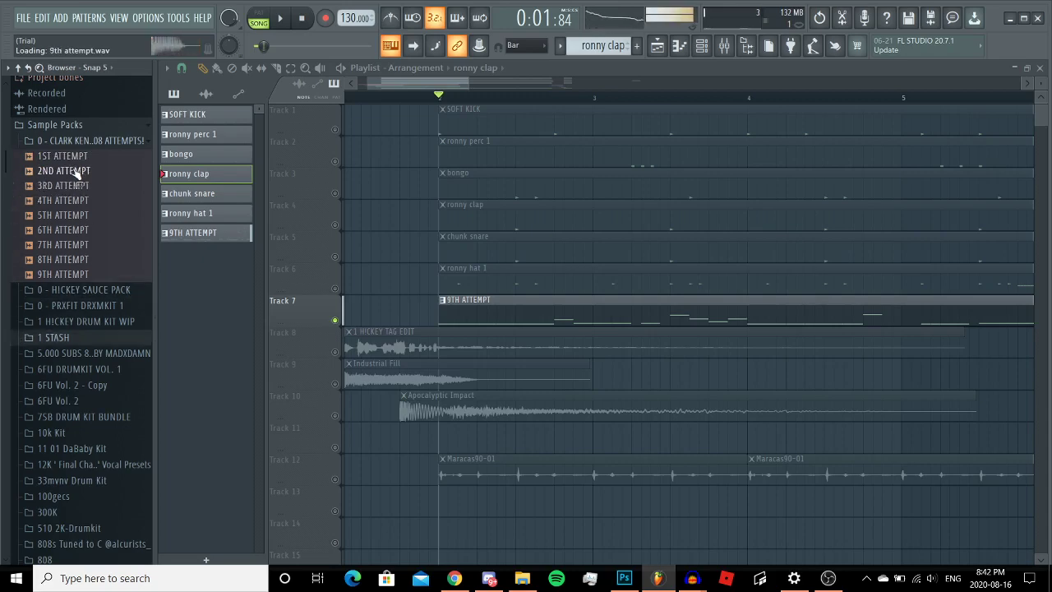
left_click(82, 140)
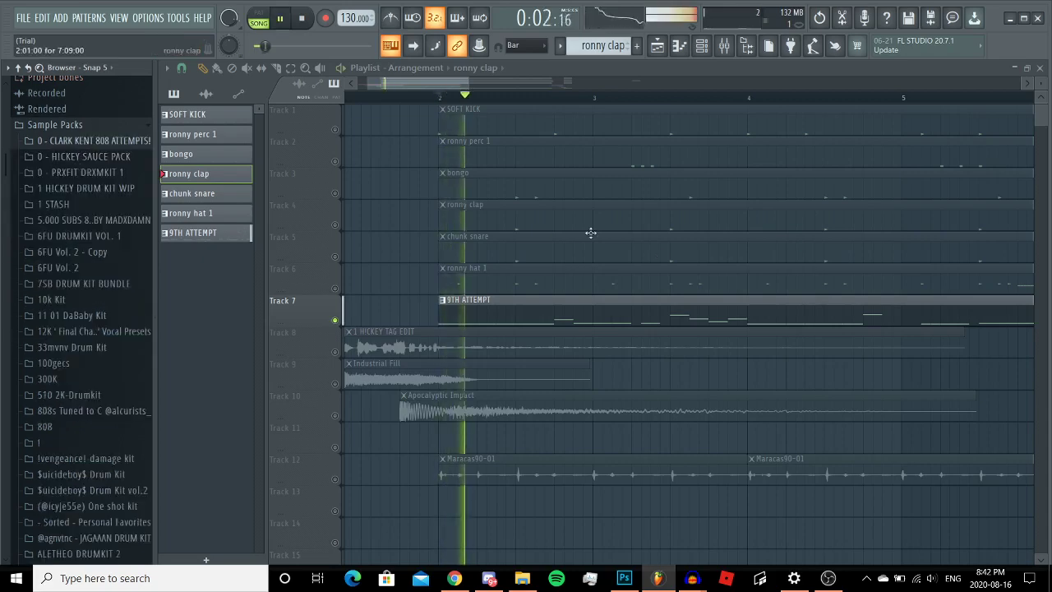
- Unsolo Track 7, then solo Track 1 (SOFT KICK) and play it alone
scroll(461, 304, "down", 3)
right_click(335, 320)
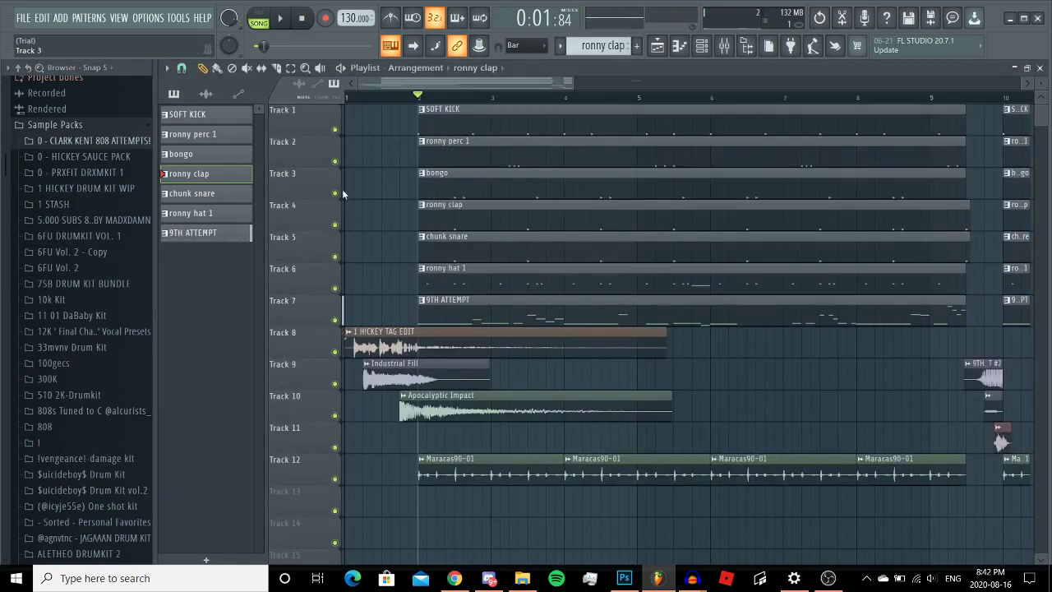
right_click(335, 129)
scroll(440, 156, "up", 2)
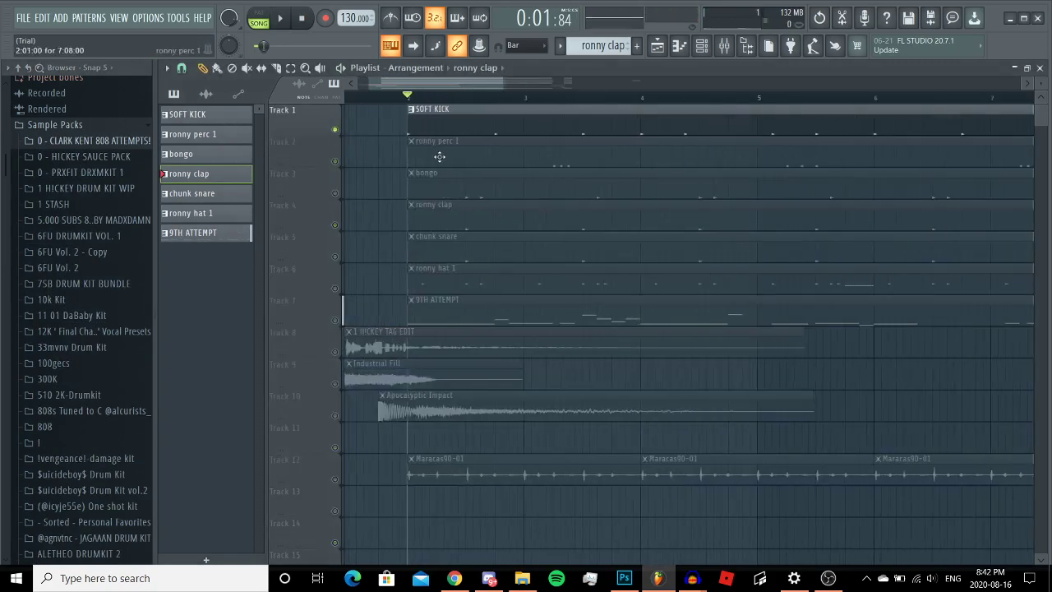
left_click(117, 161)
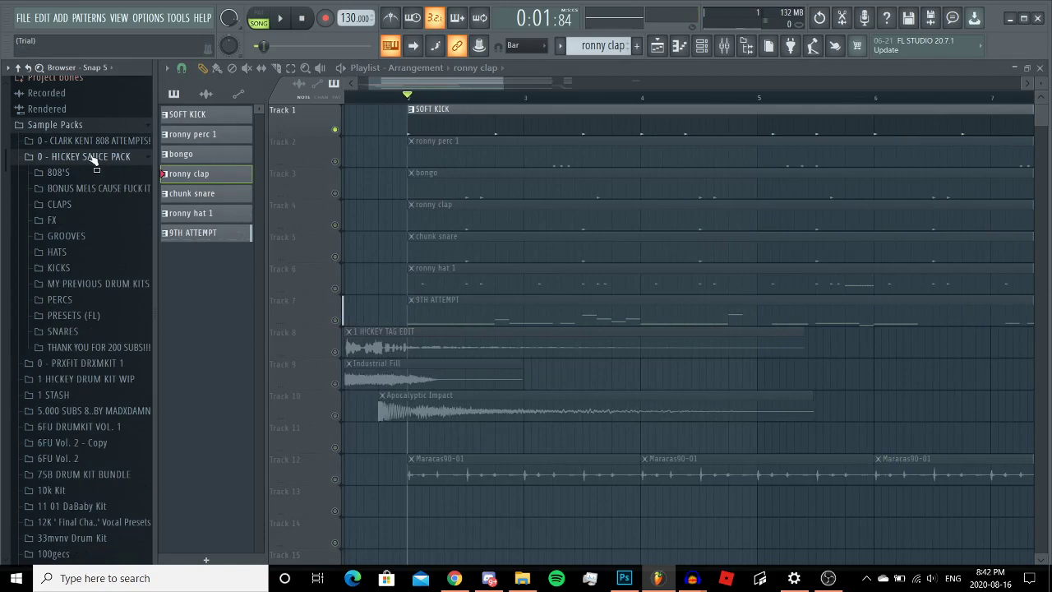
left_click(95, 162)
key("space")
- Solo Track 2 (ronny perc 1) and listen before stopping playback
scroll(477, 189, "up", 2)
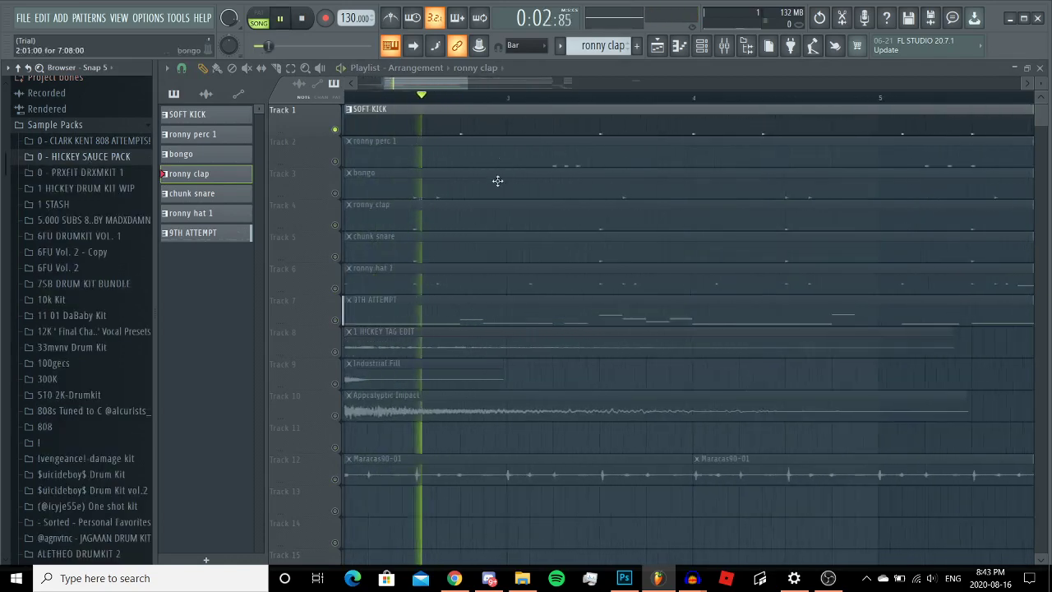
scroll(444, 173, "down", 3)
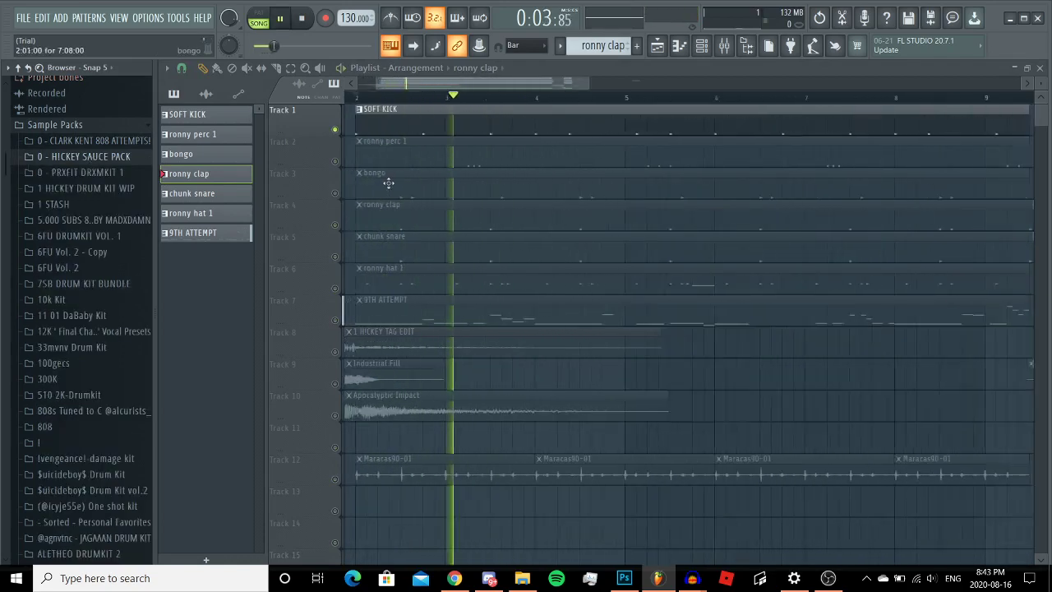
right_click(334, 161)
scroll(466, 164, "up", 2)
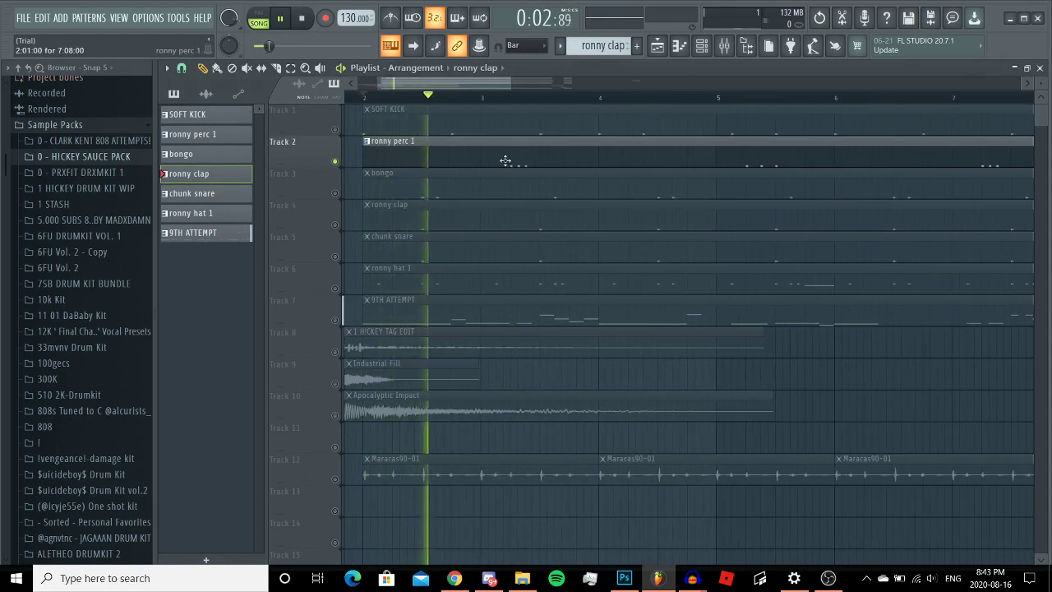
key("space")
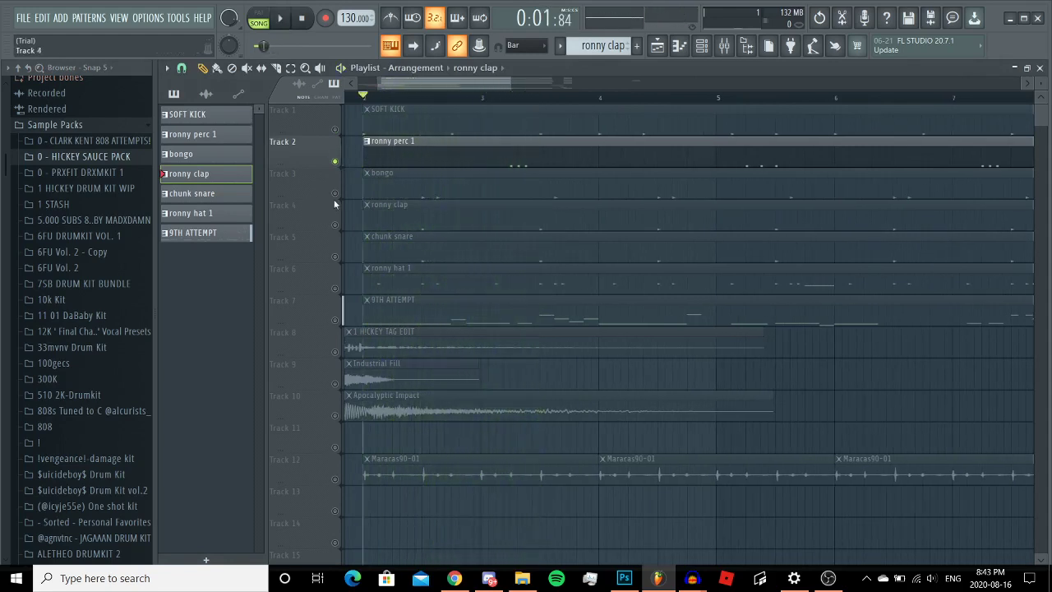
- Solo Track 3 (bongo), then Track 4 (ronny clap), playing each alone
right_click(334, 194)
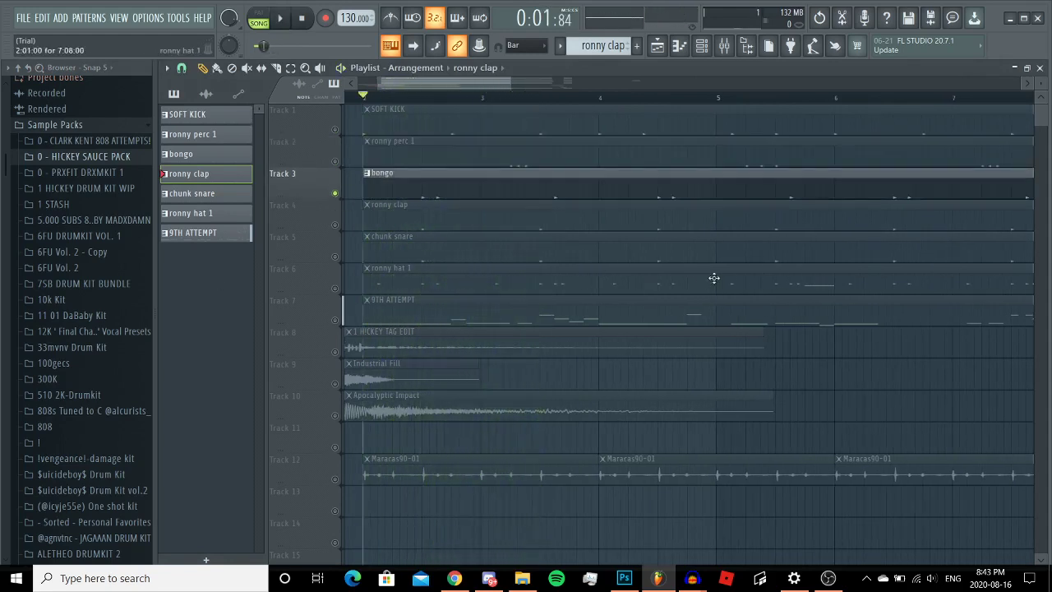
key("space")
key("space")
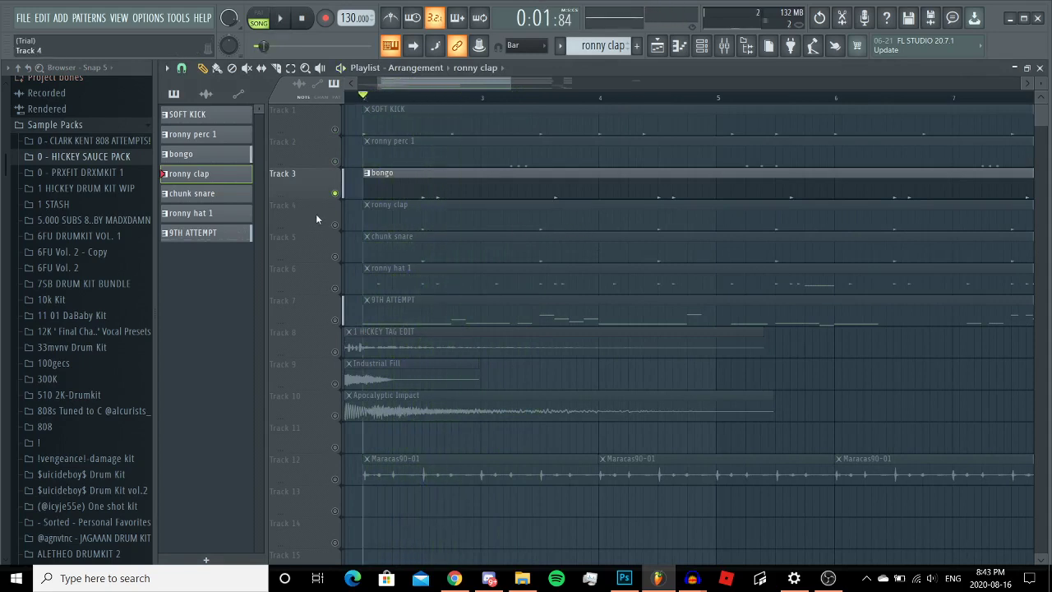
right_click(335, 225)
- Solo Track 5 (chunk snare), then Track 6 (ronny hat 1), playing each alone
key("space")
key("space")
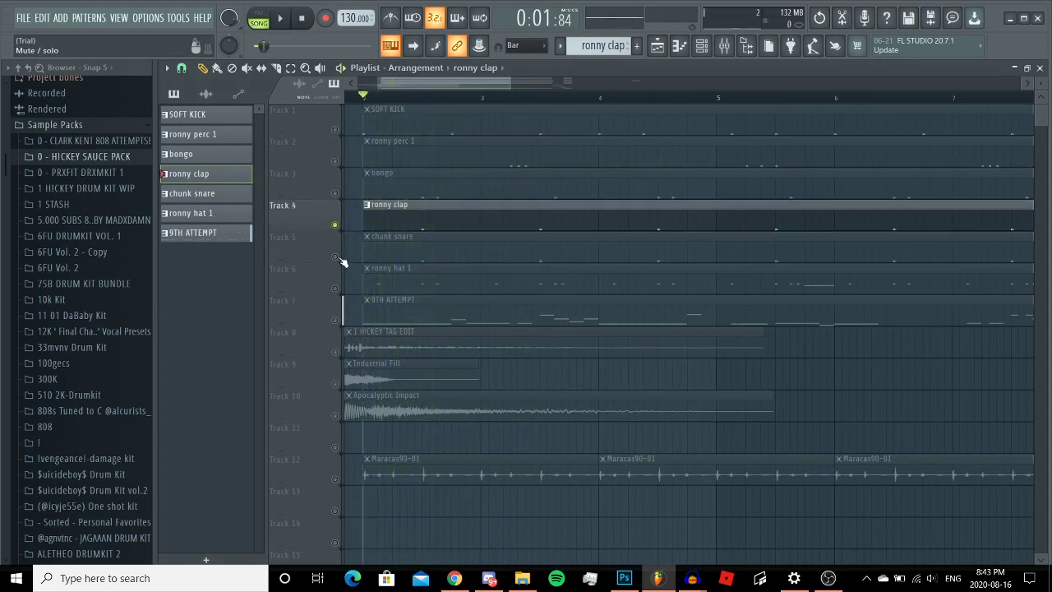
left_click(339, 258)
key("space")
key("space")
right_click(335, 287)
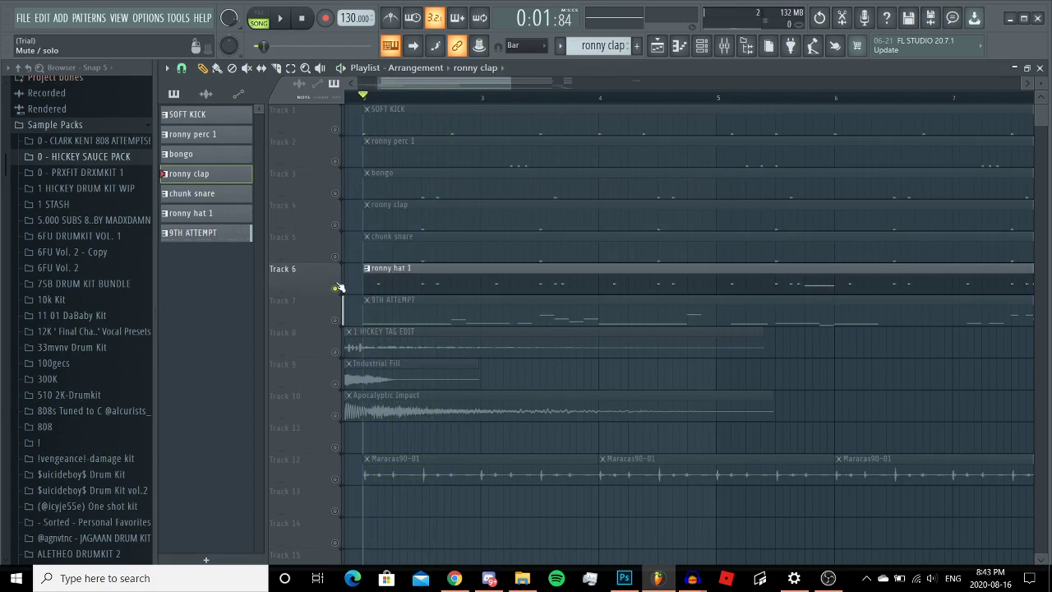
key("space")
scroll(439, 305, "down", 2, "ctrl")
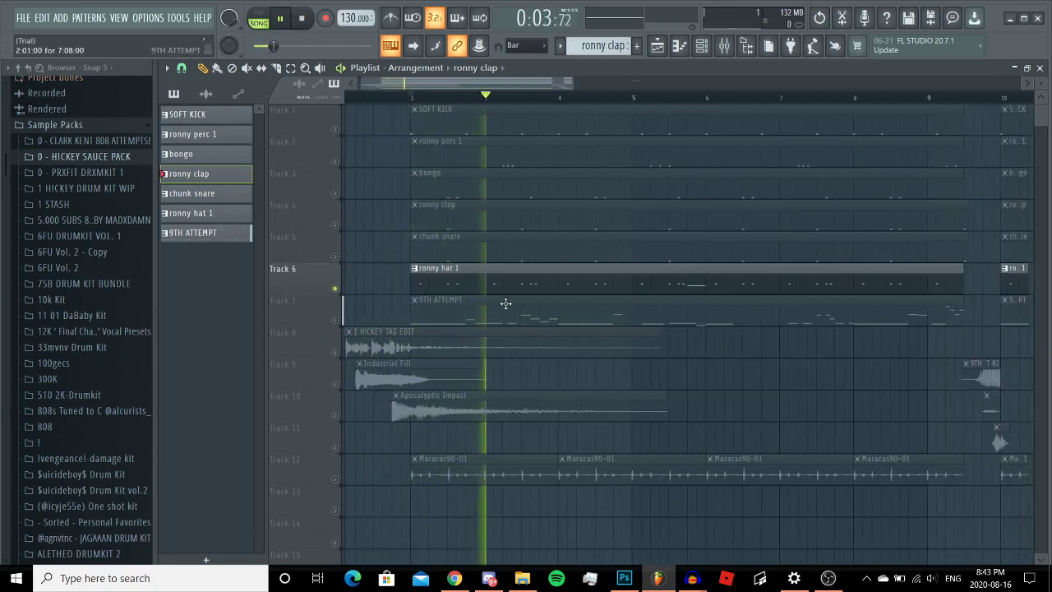
scroll(518, 308, "right", 3)
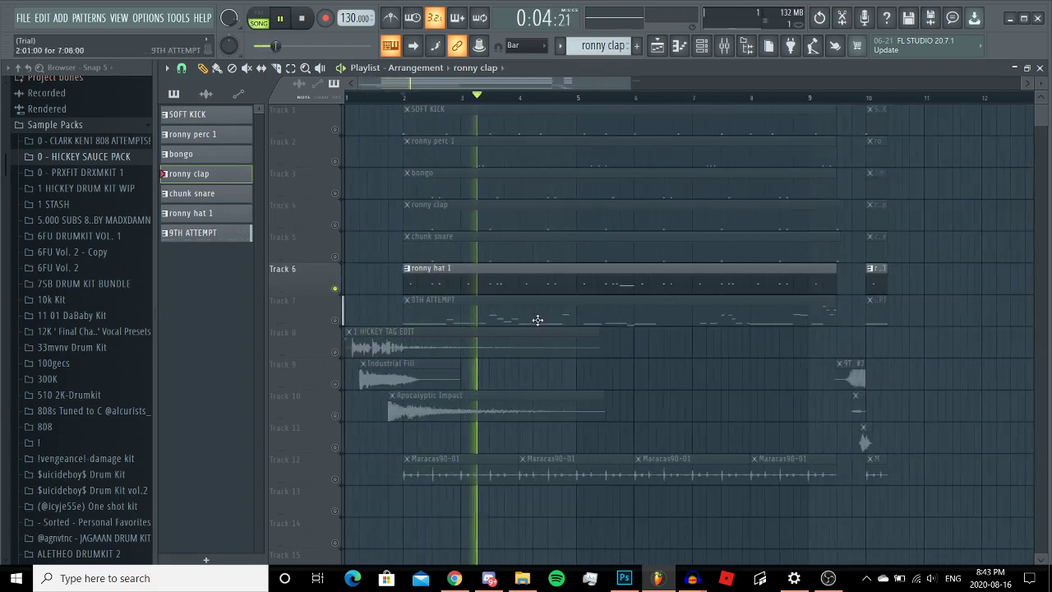
right_click(334, 288)
key("space")
scroll(390, 85, "down", 3)
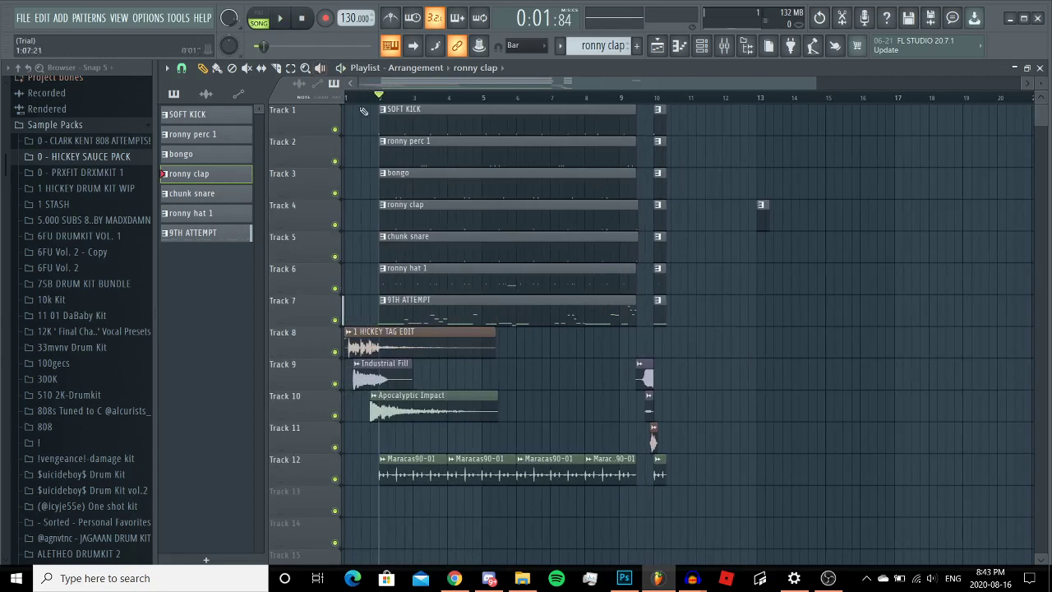
left_click(345, 331)
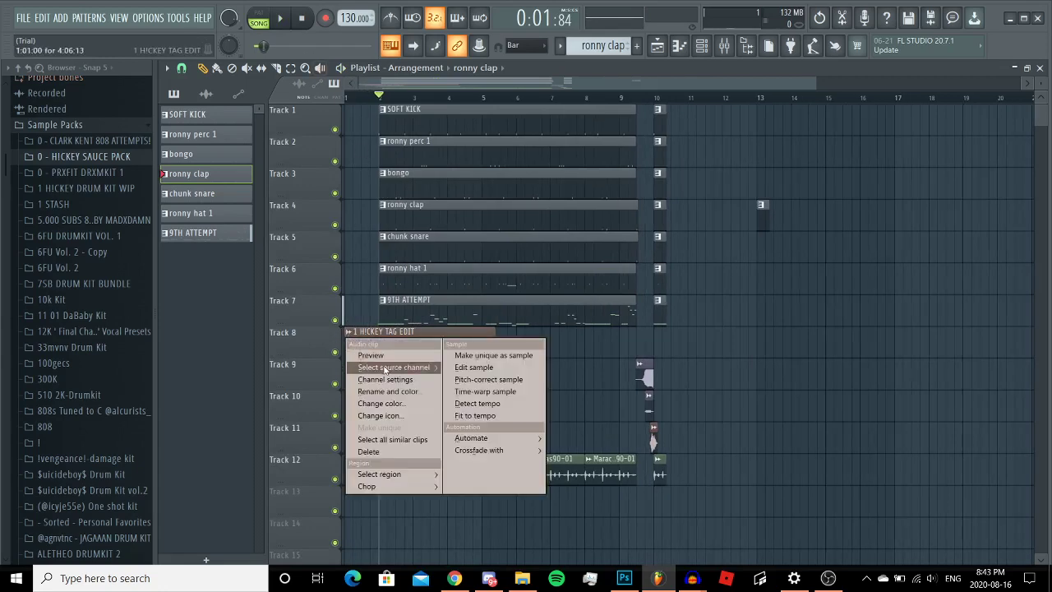
key("Escape")
scroll(308, 281, "up", 5)
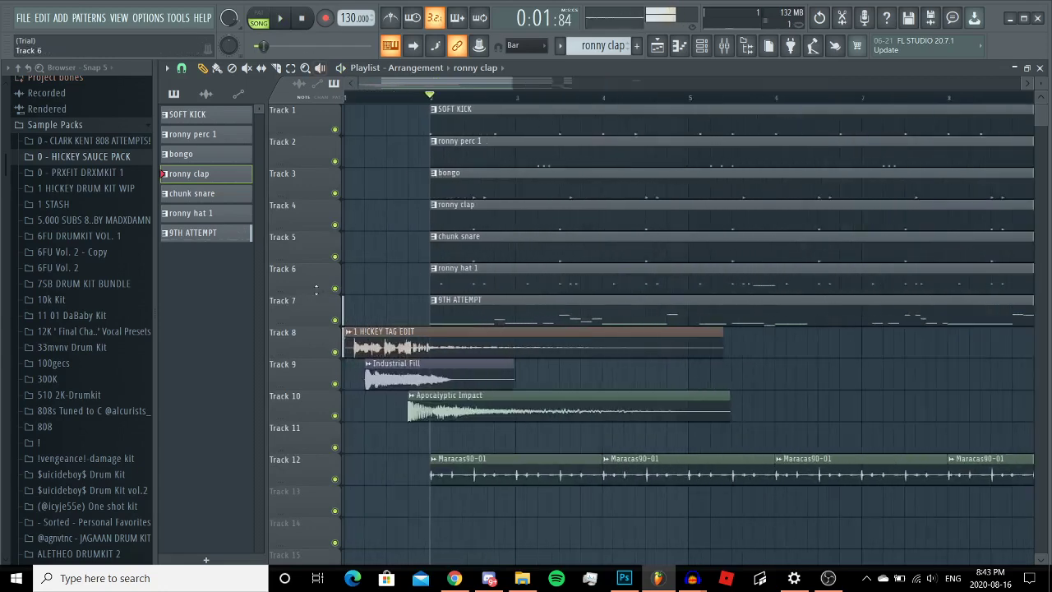
key("space")
key("space")
left_click(387, 364)
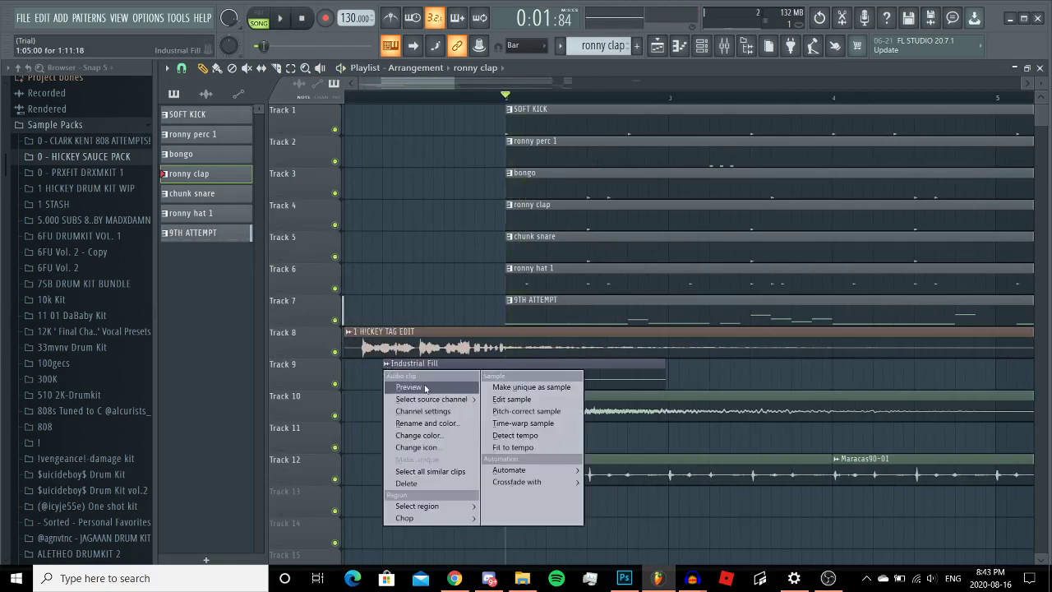
left_click(425, 387)
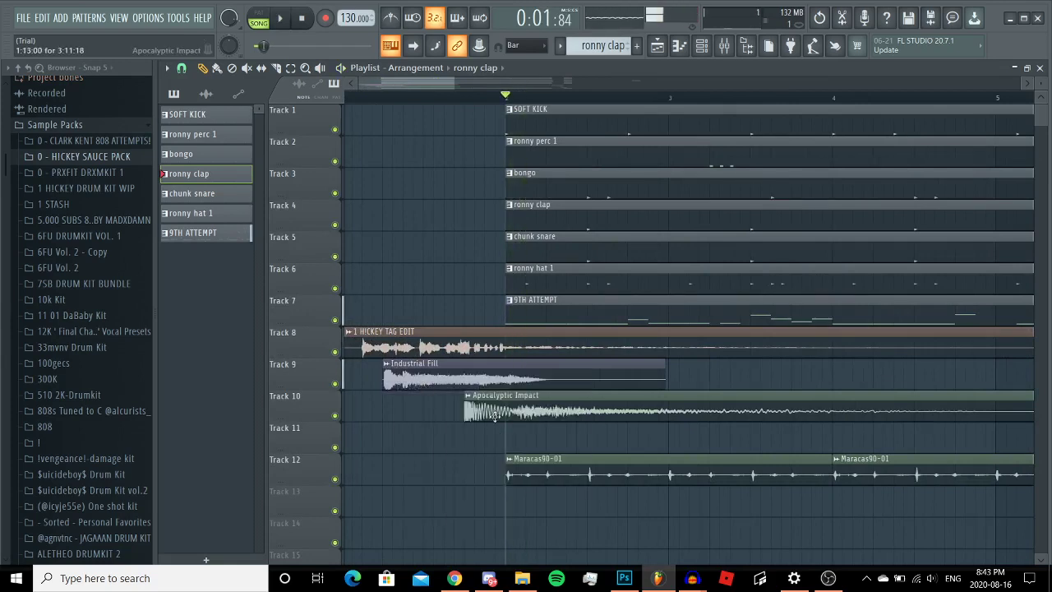
left_click(470, 400)
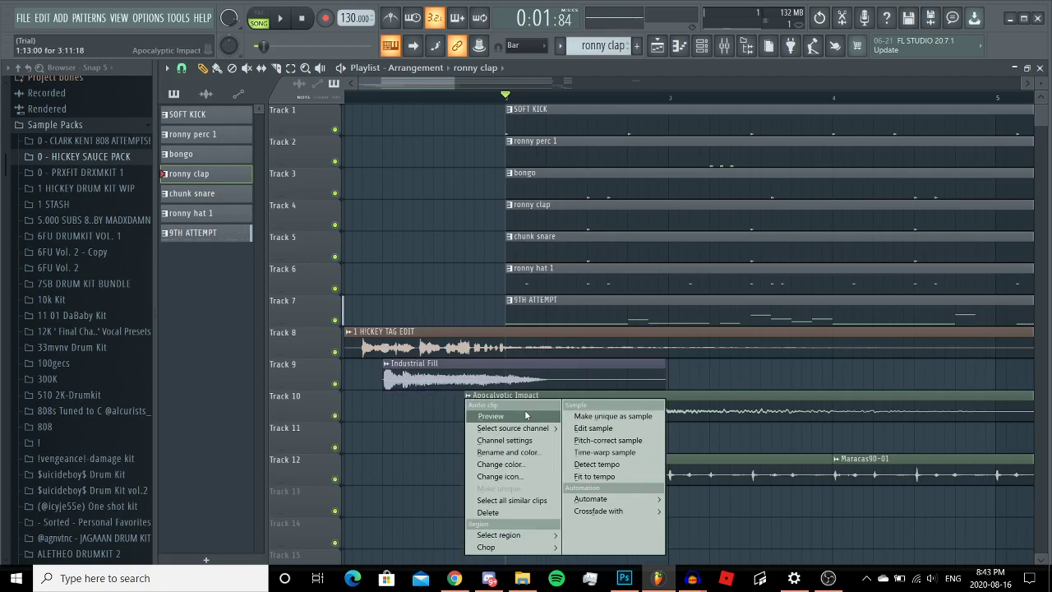
left_click(526, 415)
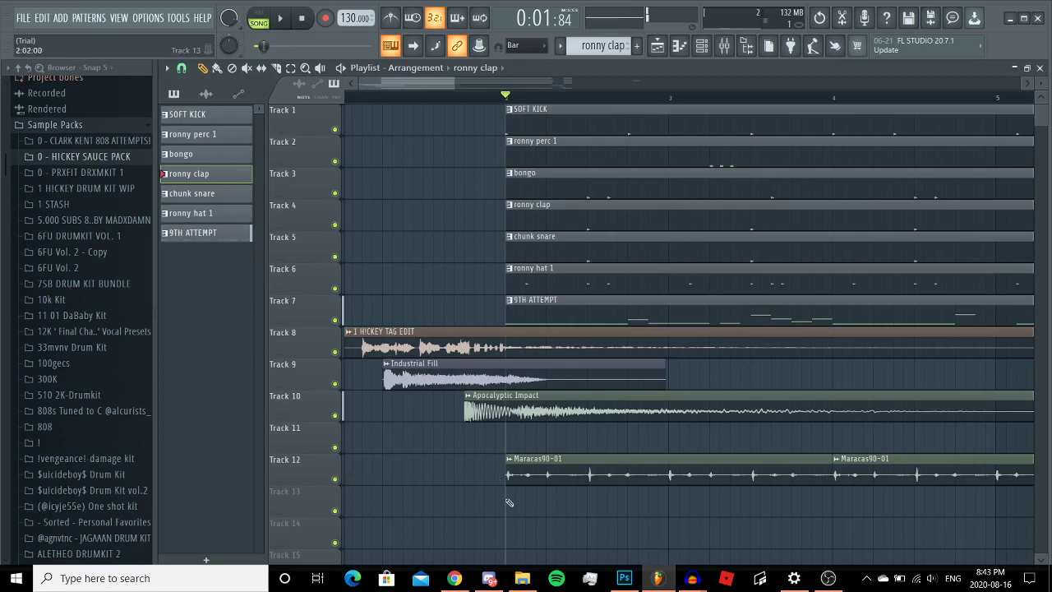
- Expand musicradar-percussion-loops and its 90bpm Loops folder, then preview Maracas90-04
scroll(71, 205, "down", 10)
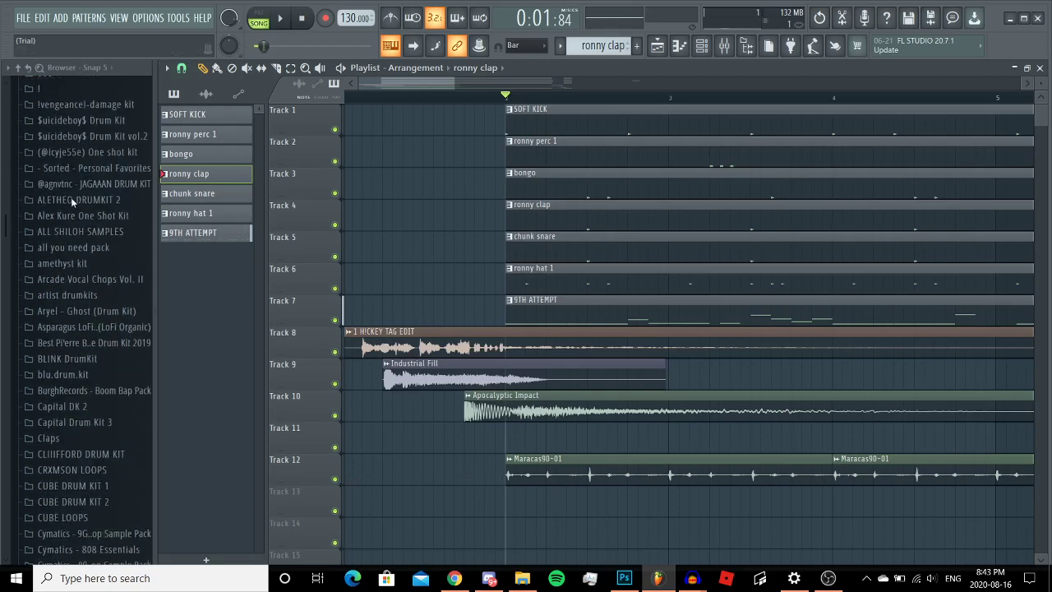
scroll(71, 205, "down", 10)
scroll(70, 238, "down", 3)
scroll(70, 238, "down", 5)
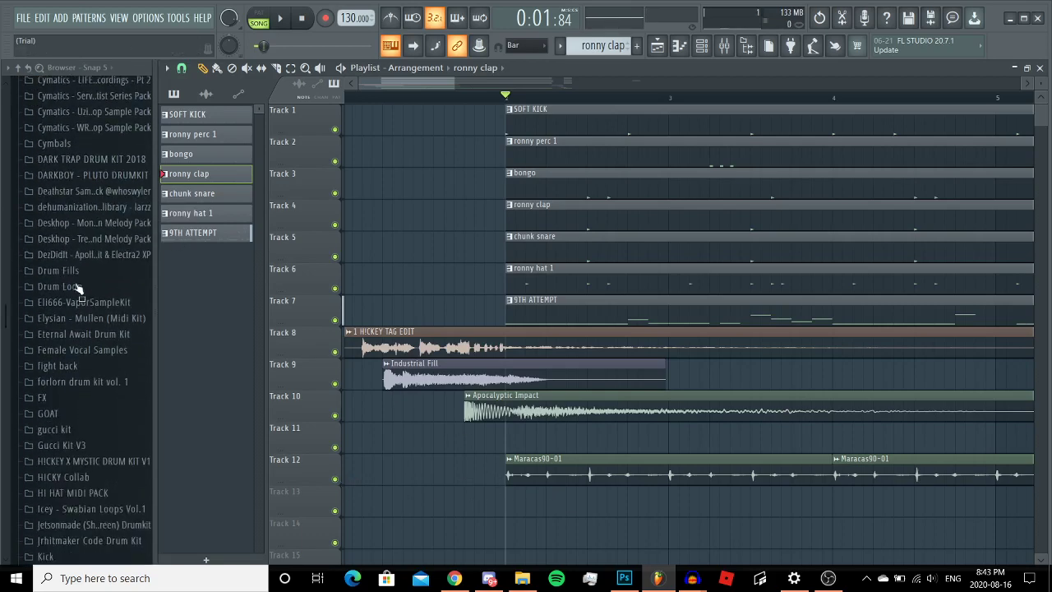
scroll(116, 353, "down", 5)
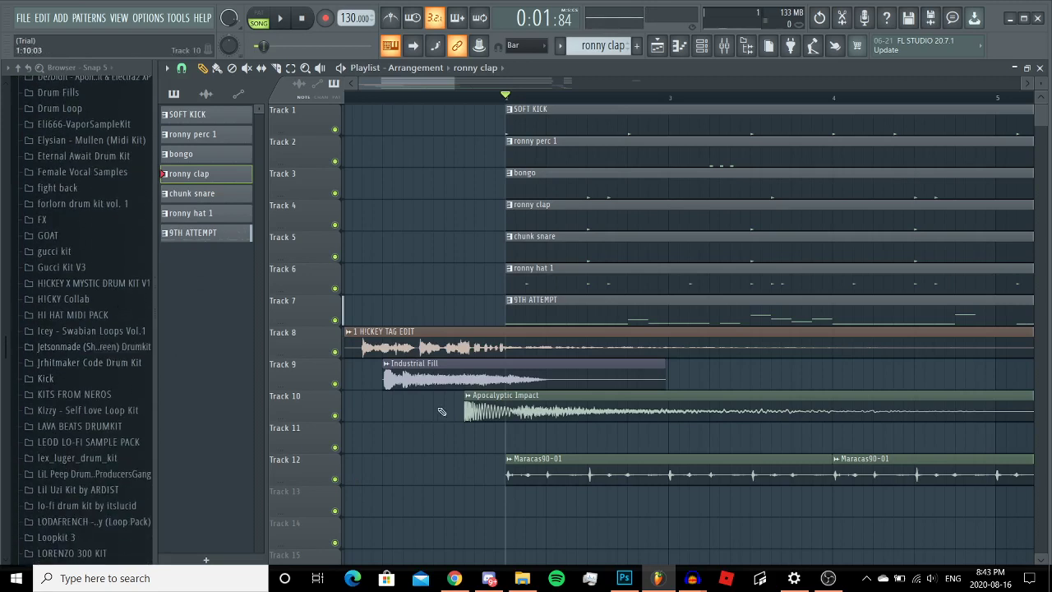
scroll(564, 444, "up", 2)
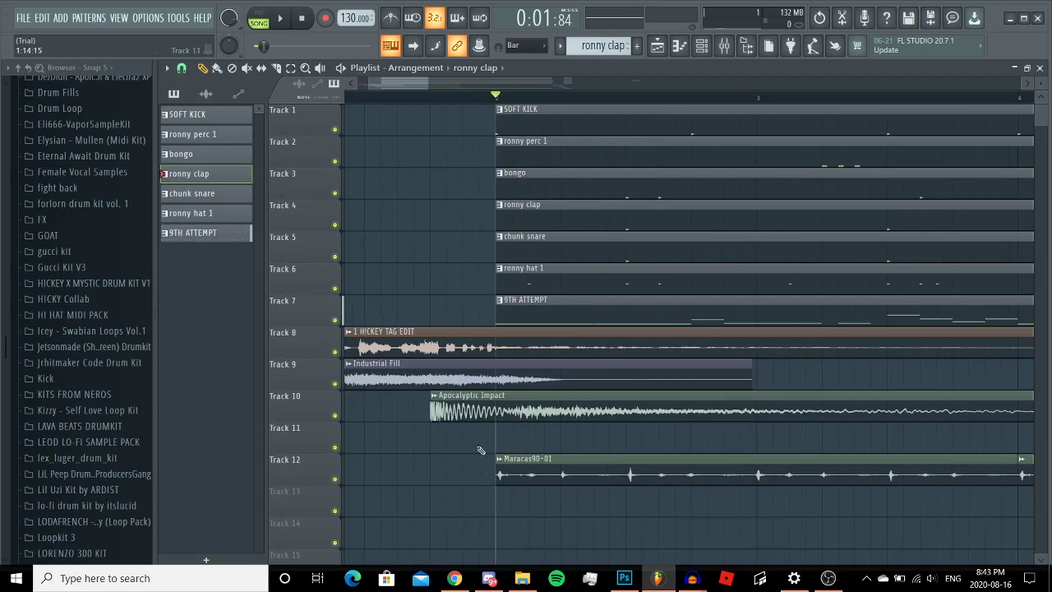
scroll(99, 342, "down", 7)
scroll(75, 230, "down", 2)
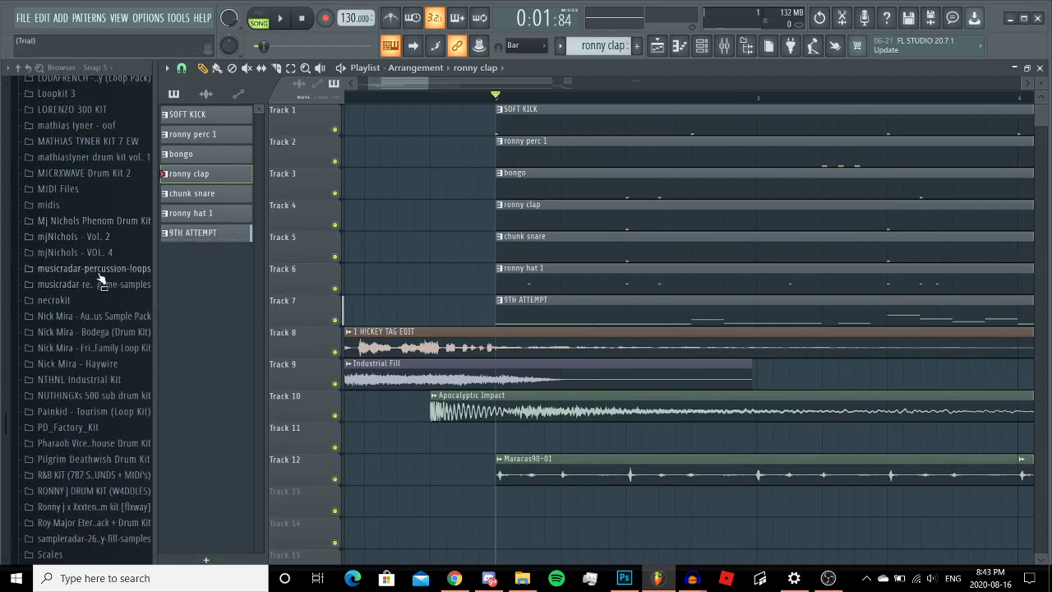
left_click(99, 274)
left_click(94, 395)
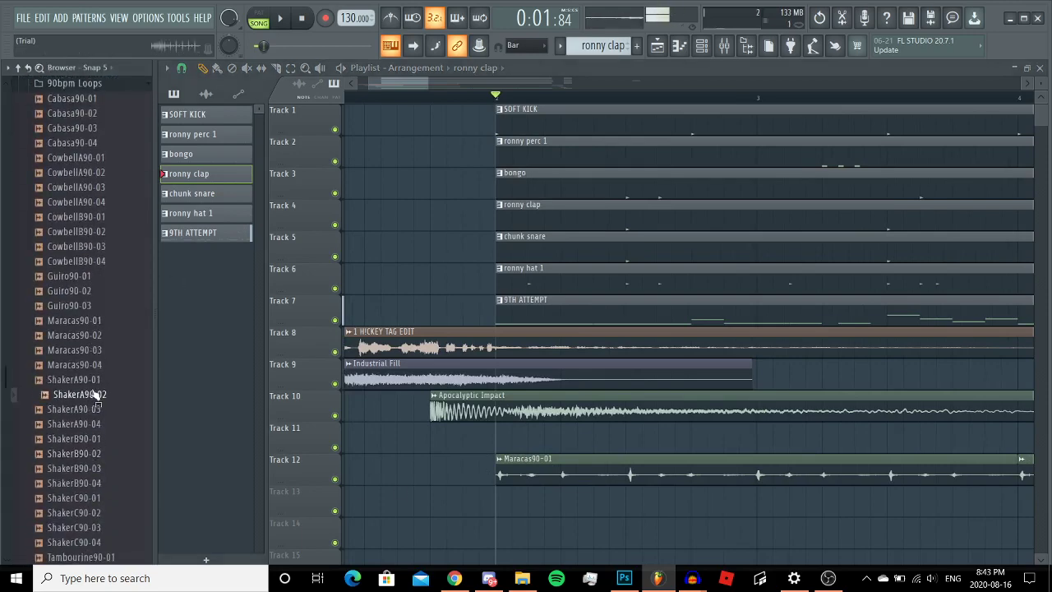
left_click(80, 364)
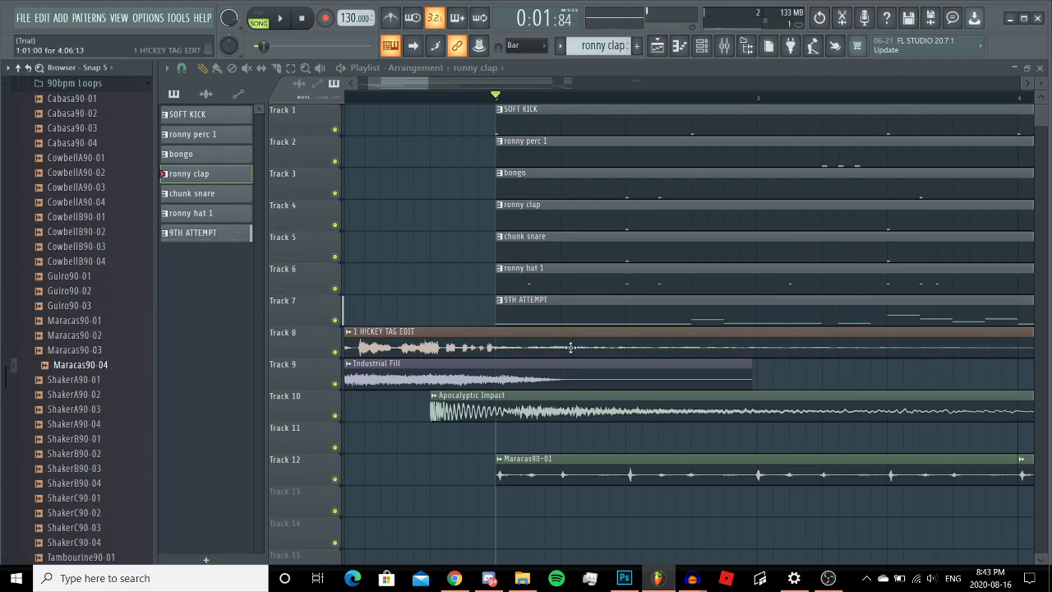
key("space")
key("space")
right_click(336, 480)
key("space")
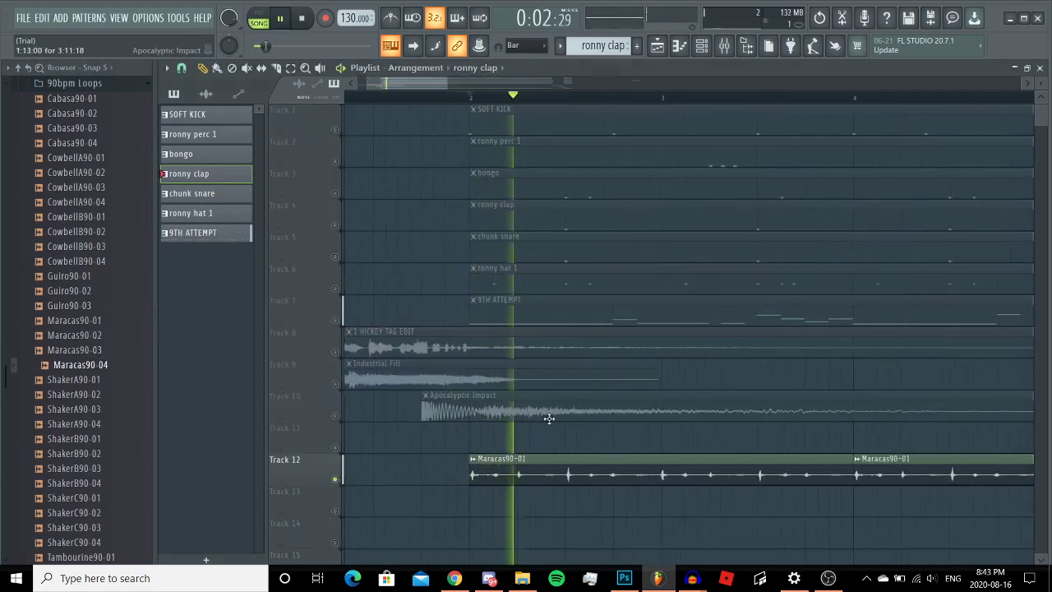
scroll(658, 423, "down", 2)
scroll(763, 430, "down", 2)
scroll(575, 411, "down", 2)
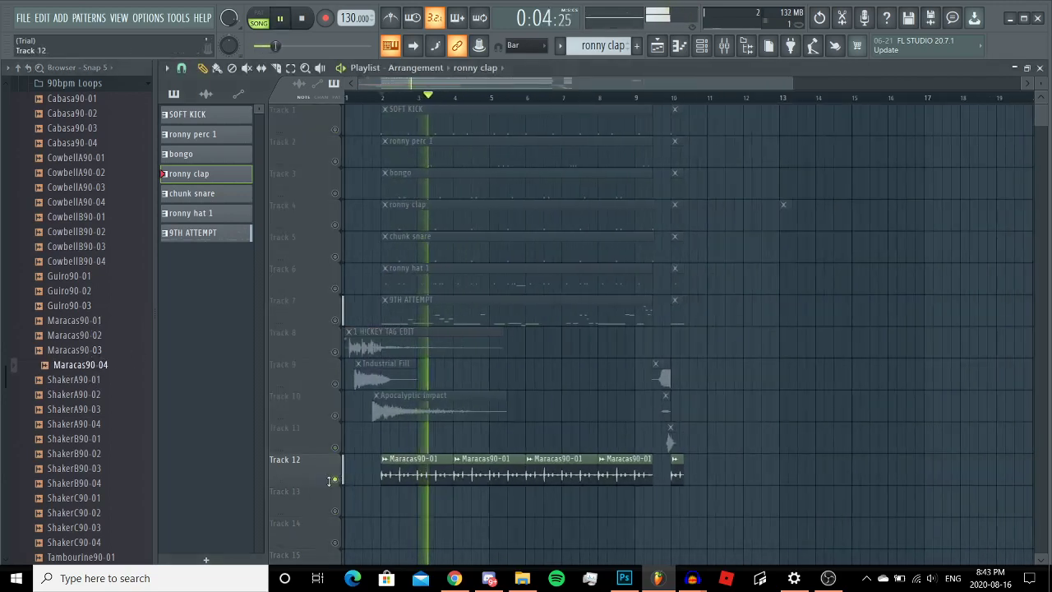
right_click(336, 479)
scroll(558, 90, "up", 3)
left_click(573, 99)
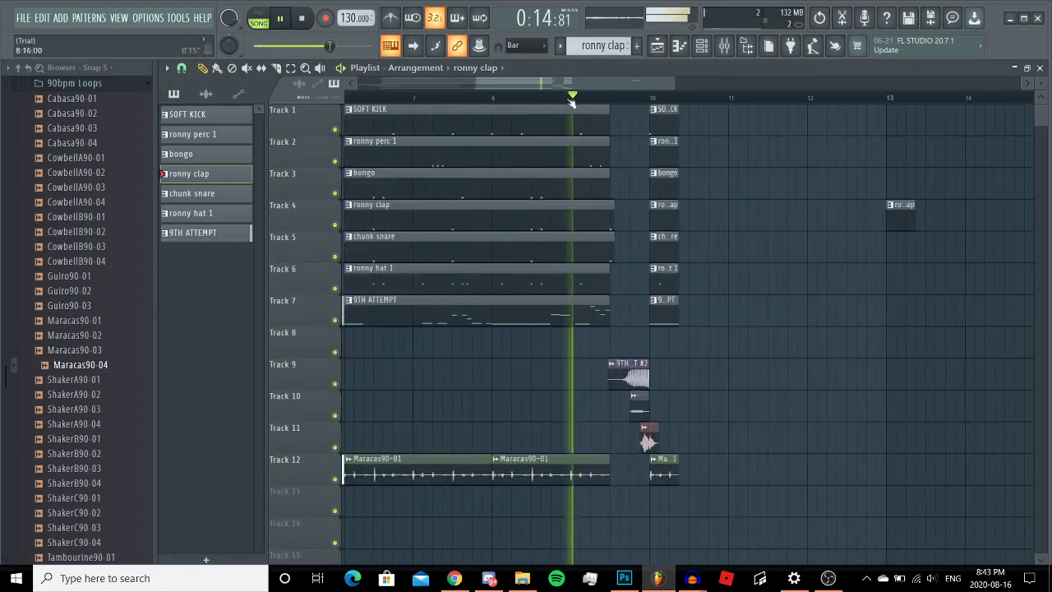
scroll(641, 395, "up", 2)
scroll(645, 398, "up", 2)
scroll(651, 405, "up", 1)
key("space")
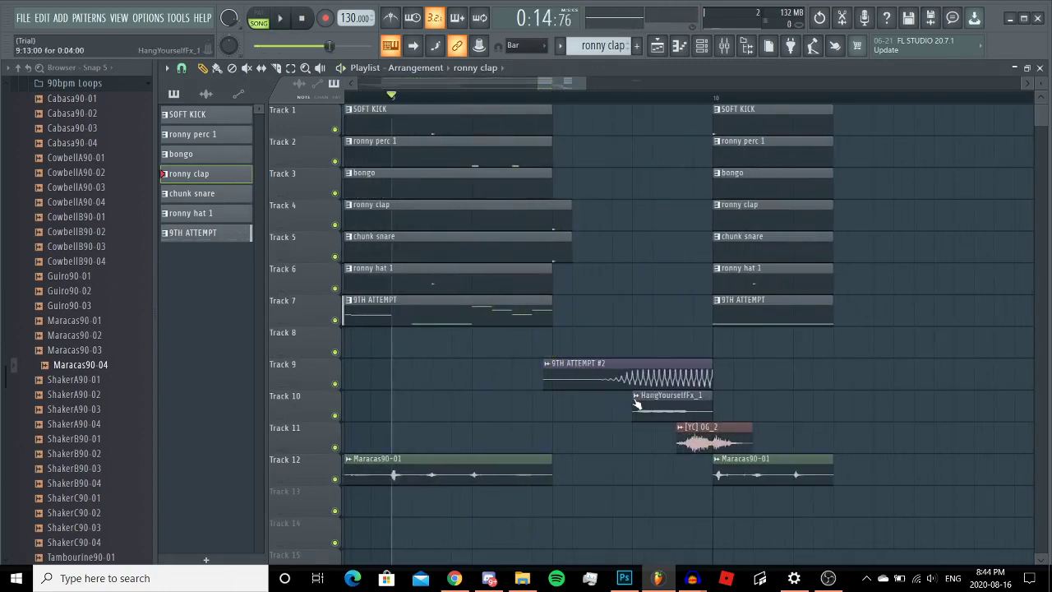
right_click(633, 399)
right_click(678, 399)
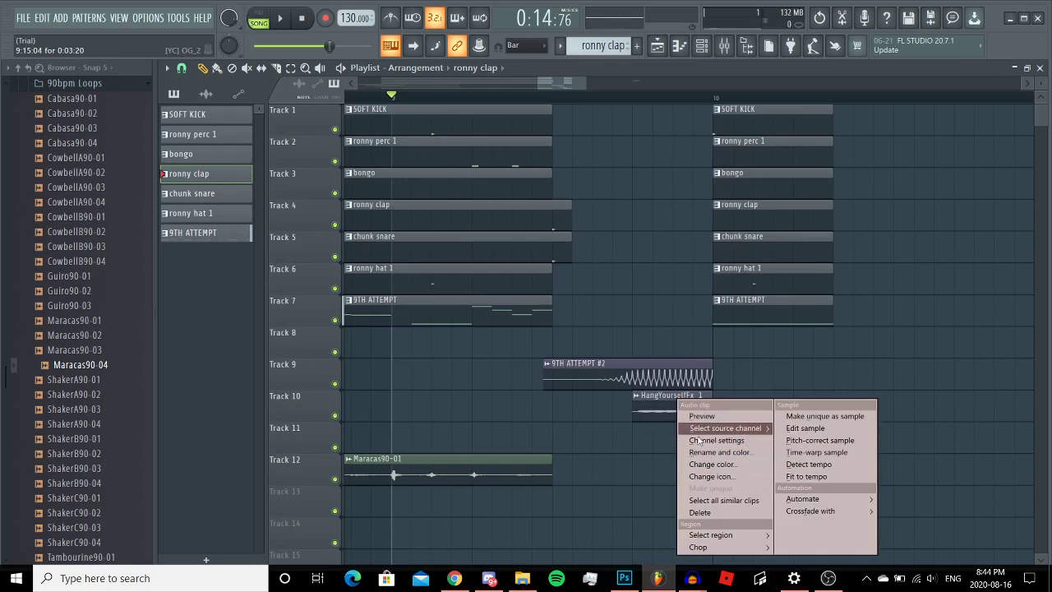
left_click(679, 430)
key("space")
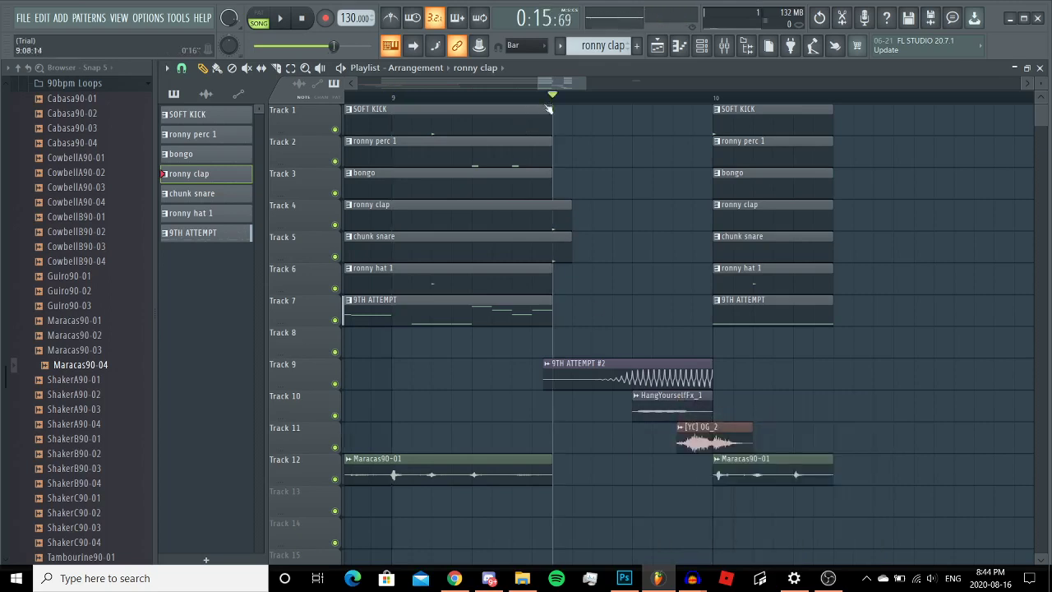
right_click(549, 372)
key("Escape")
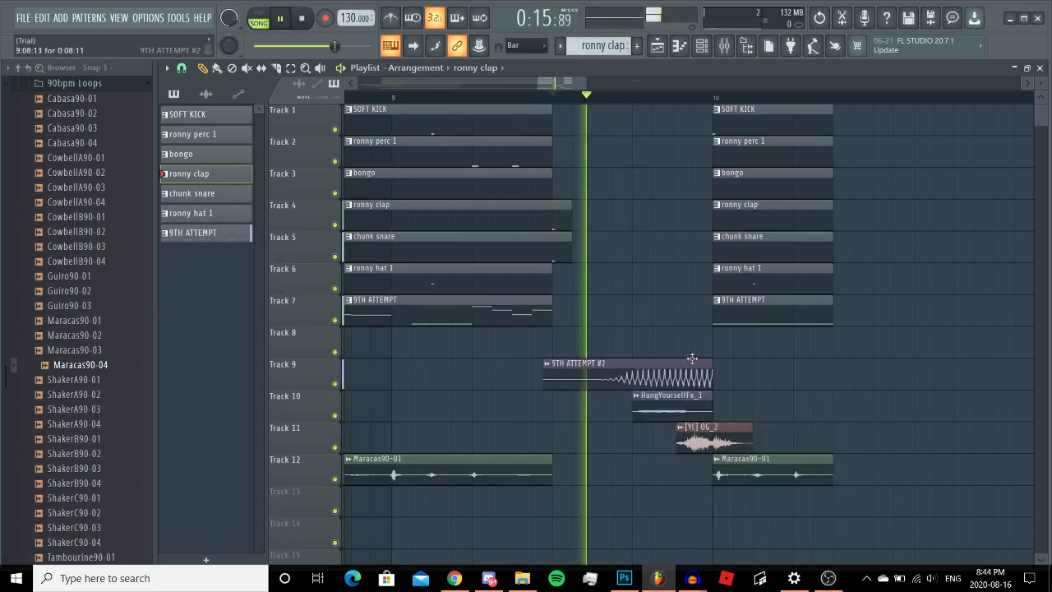
left_click(731, 383)
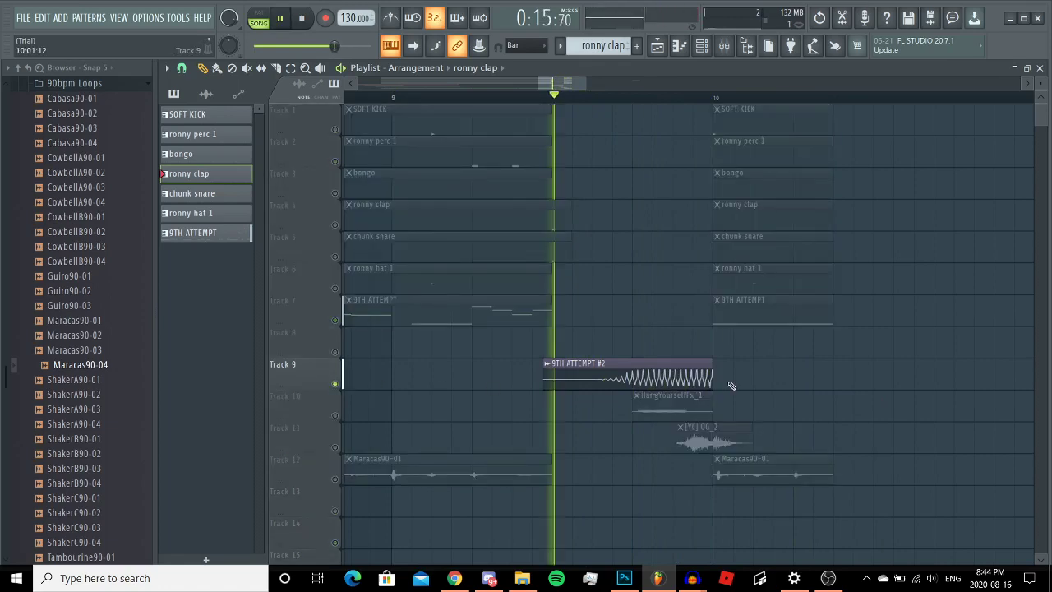
scroll(415, 246, "down", 3, "ctrl")
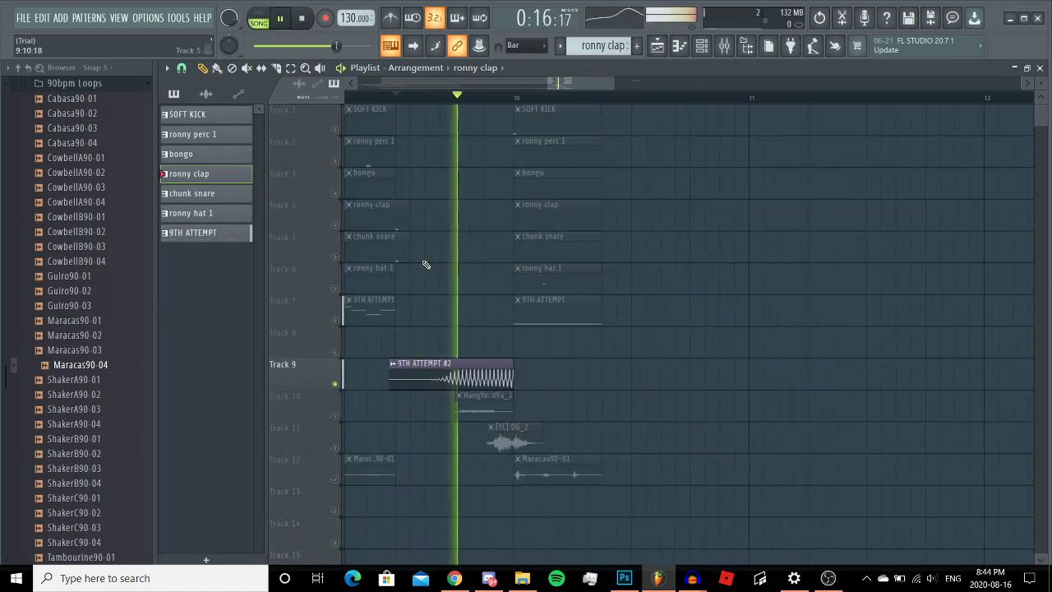
key("space")
scroll(431, 264, "down", 3, "ctrl")
left_click(335, 352, "ctrl")
key("space")
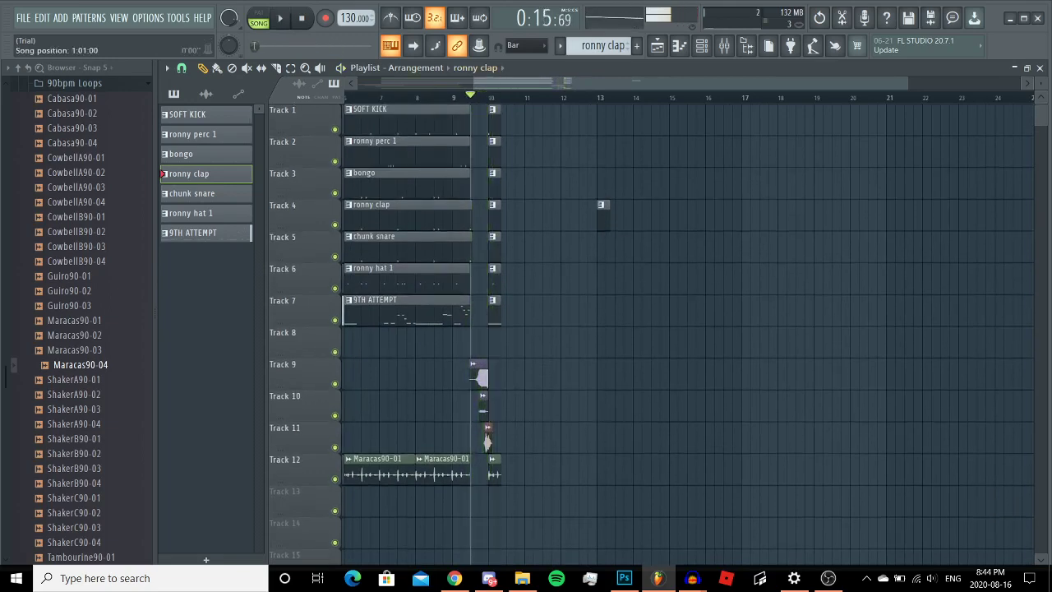
key("space")
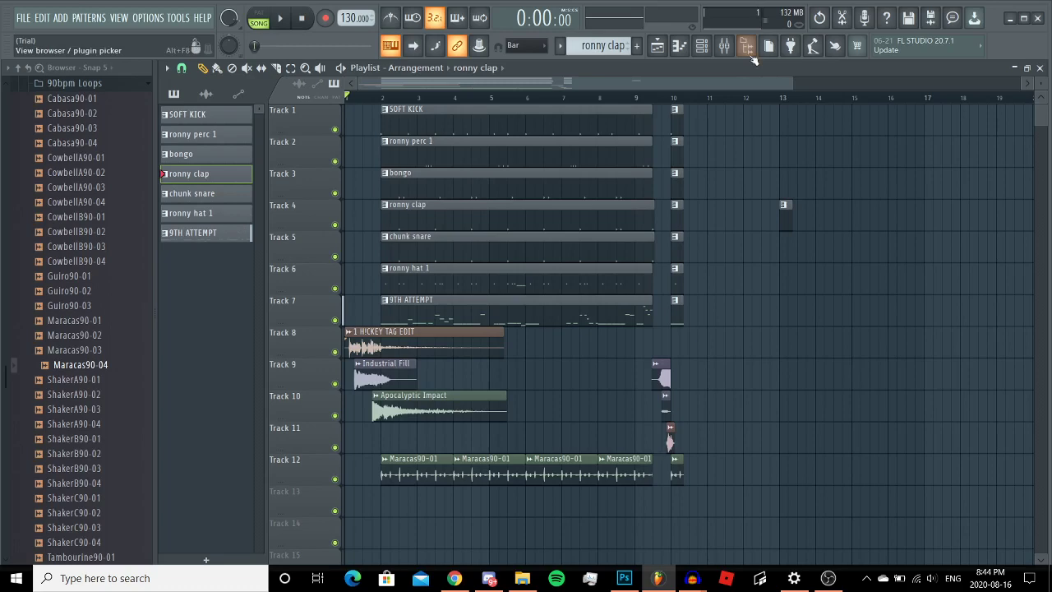
- Show the mixer's Master channel with its Fruity Limiter and play the beat through it
left_click(724, 46)
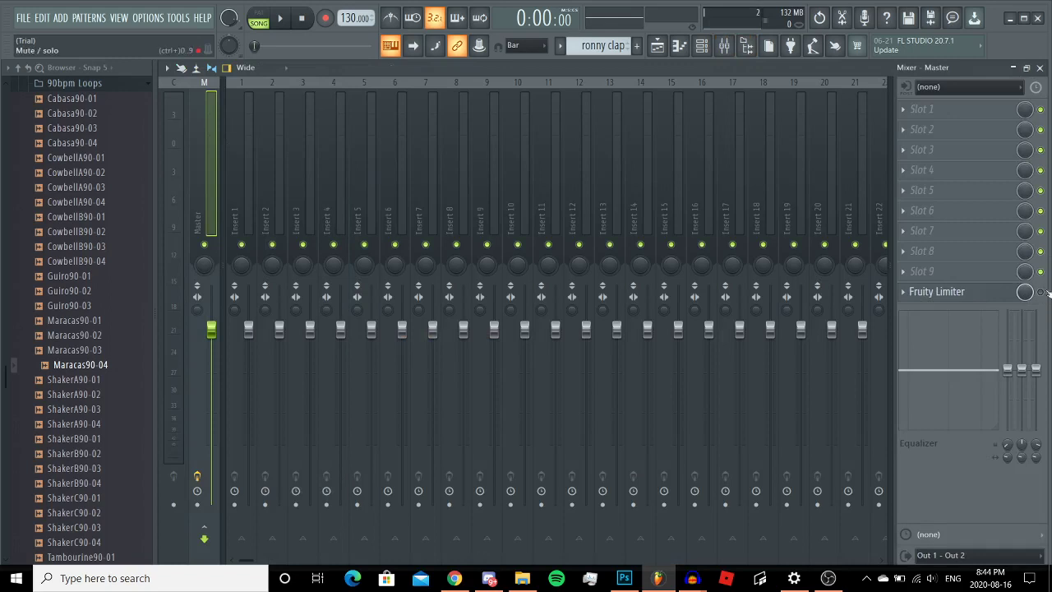
key("space")
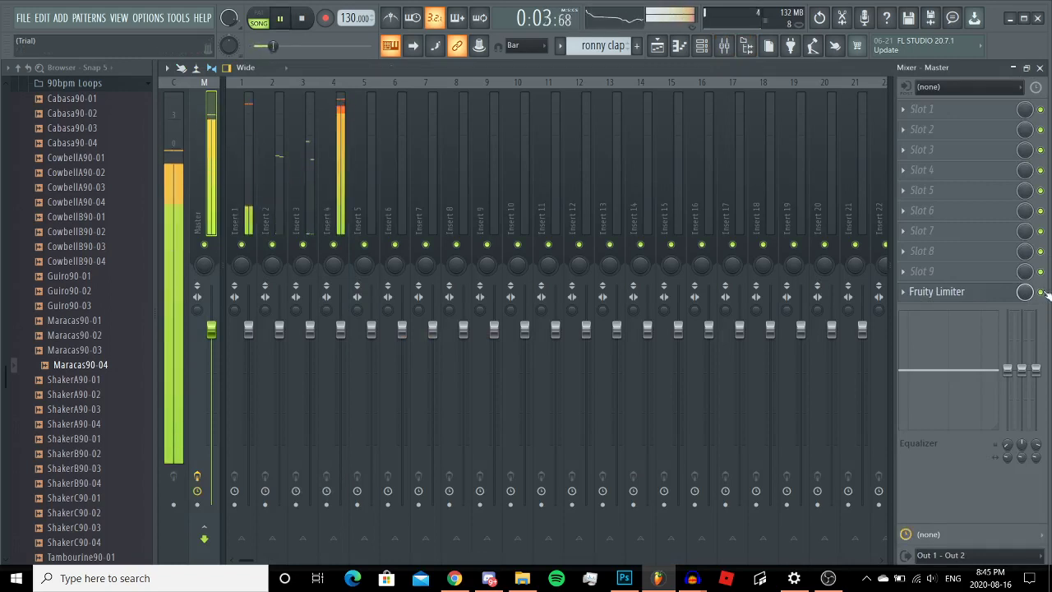
- Return to the Playlist, stop playback, collapse musicradar-percussion-loops and bring up OBS Studio
key("F5")
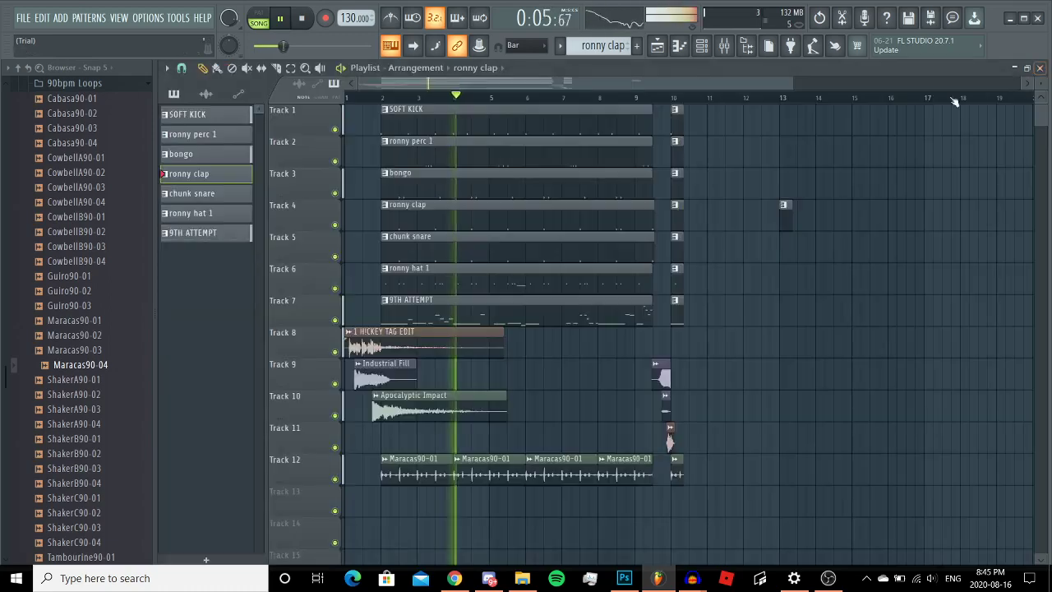
key("space")
scroll(78, 309, "up", 5)
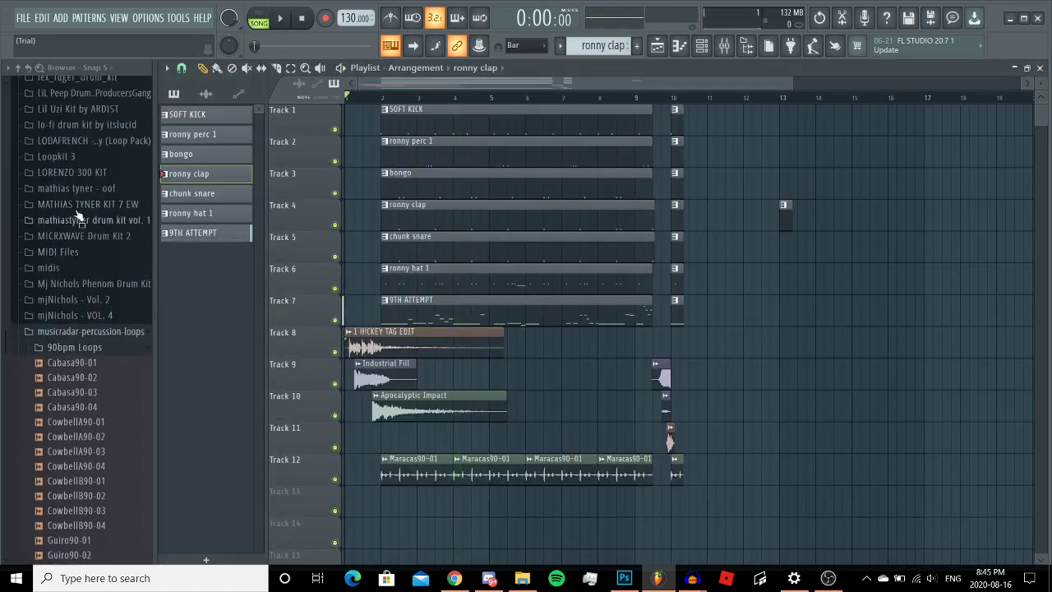
left_click(82, 334)
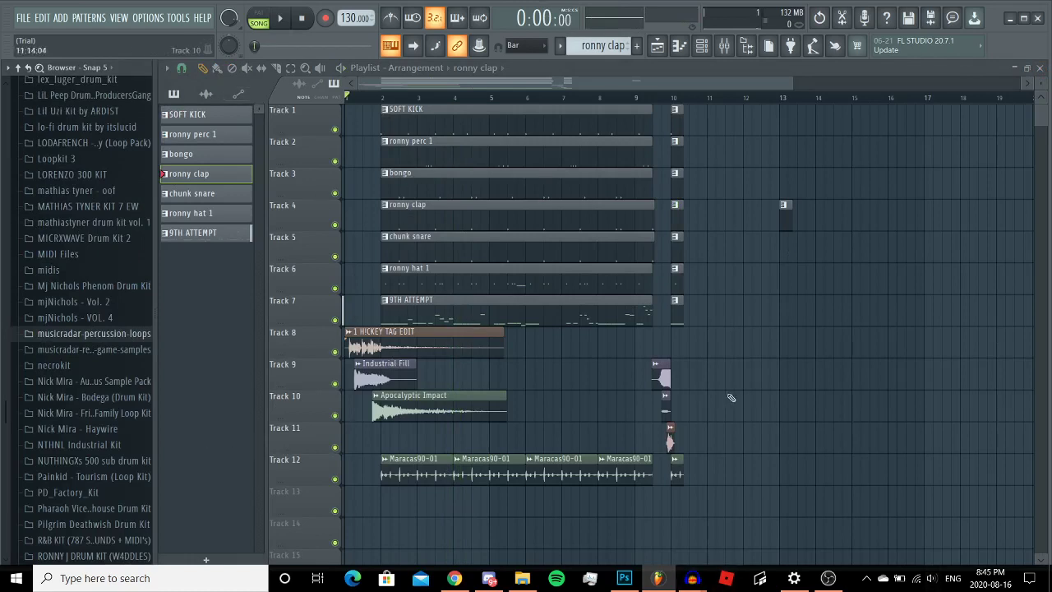
left_click(827, 578)
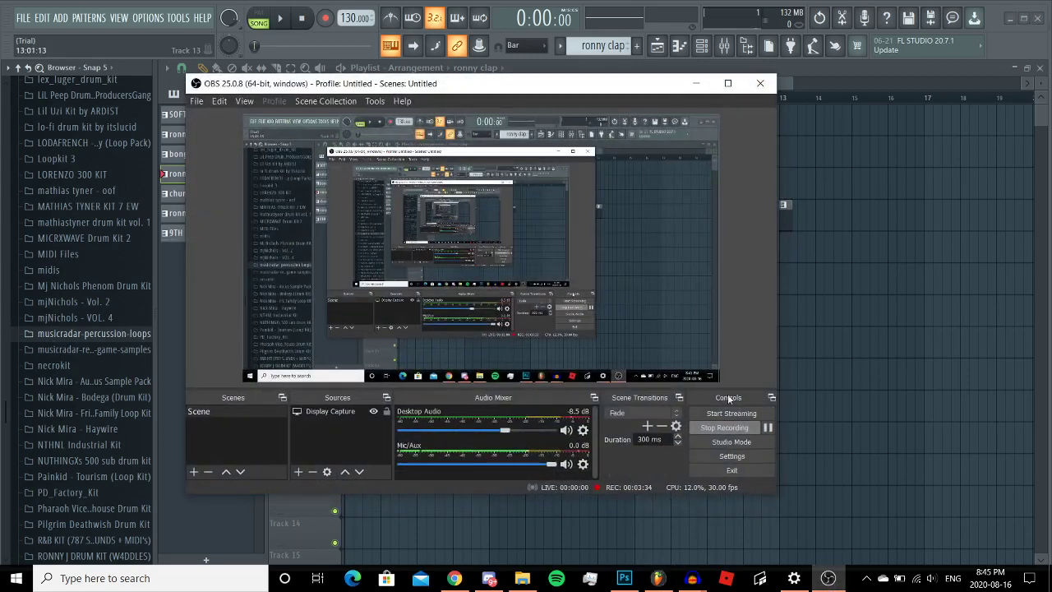